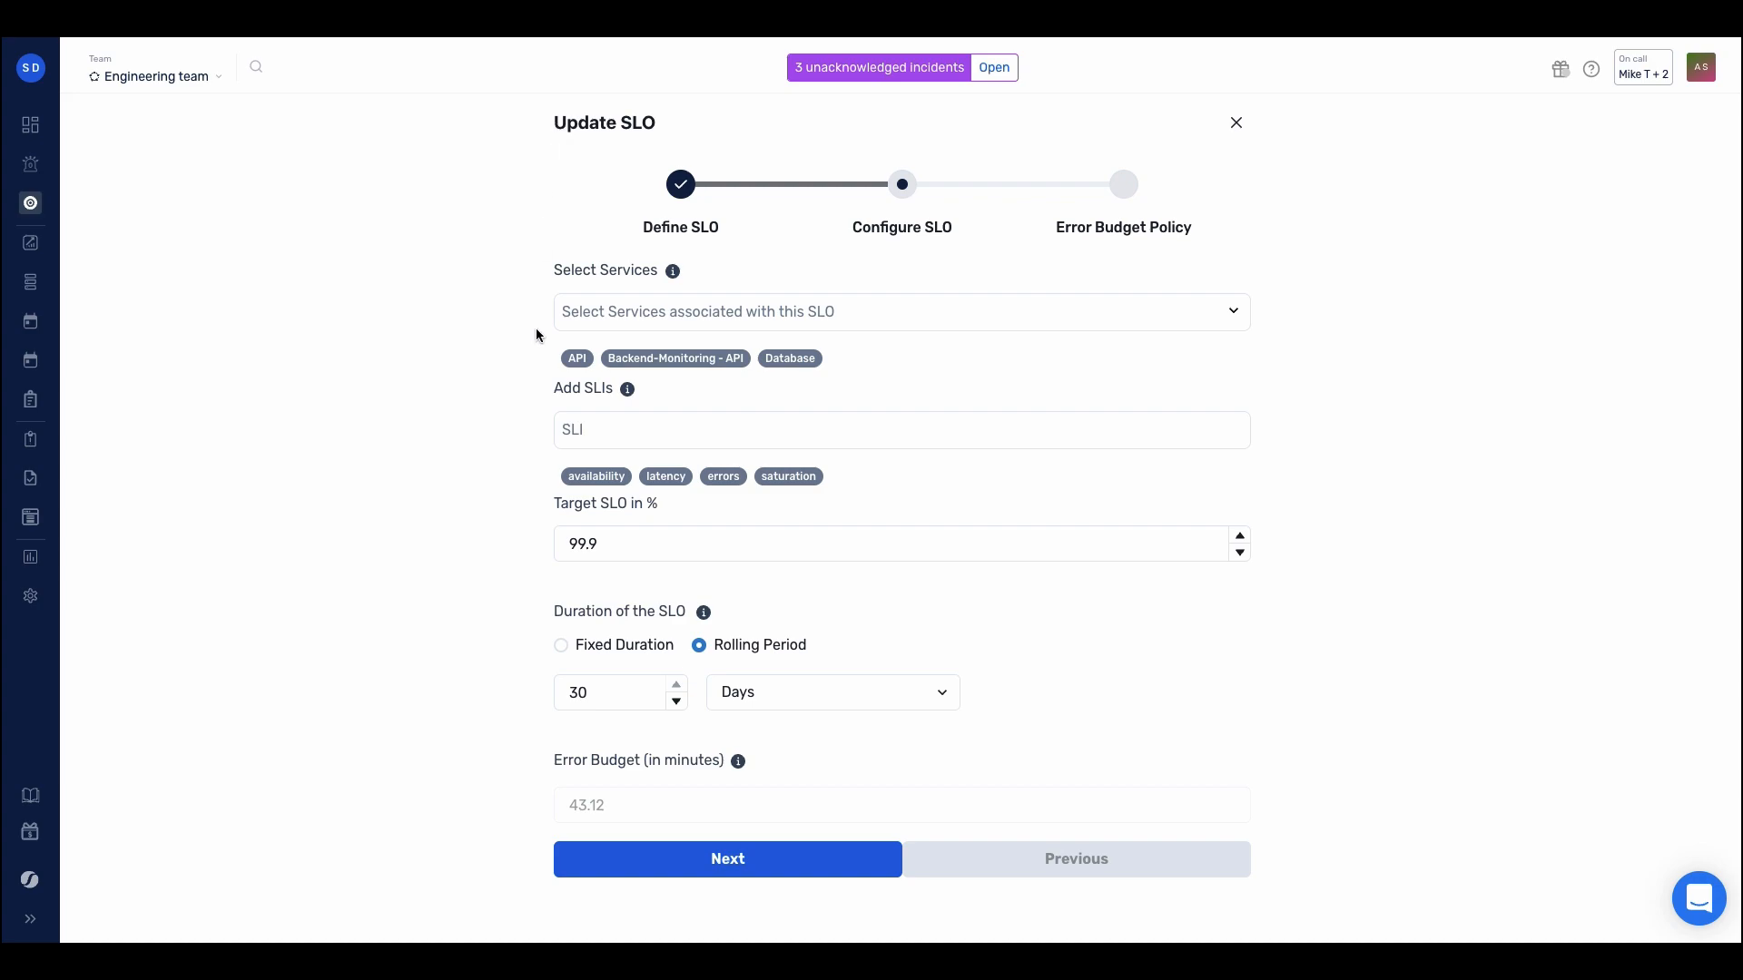
# Step: Review the Platform API SLO's name and tags, and the services that can be associated with it
pyautogui.click(1118, 855)
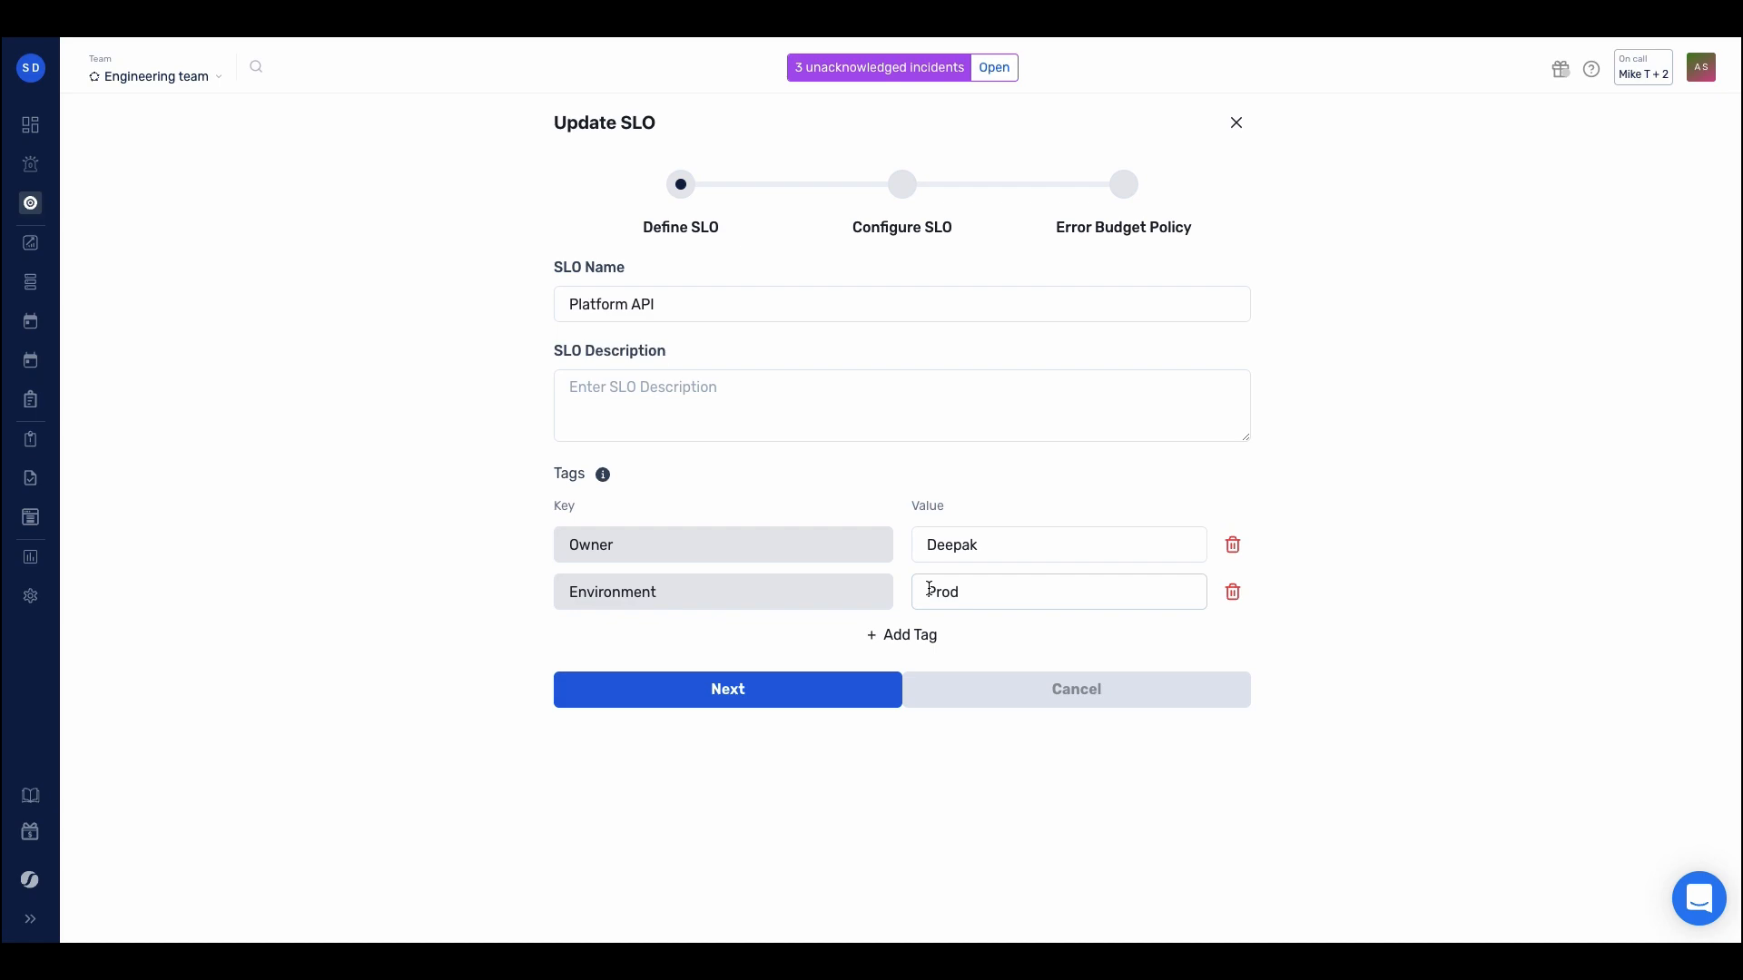
pyautogui.click(797, 689)
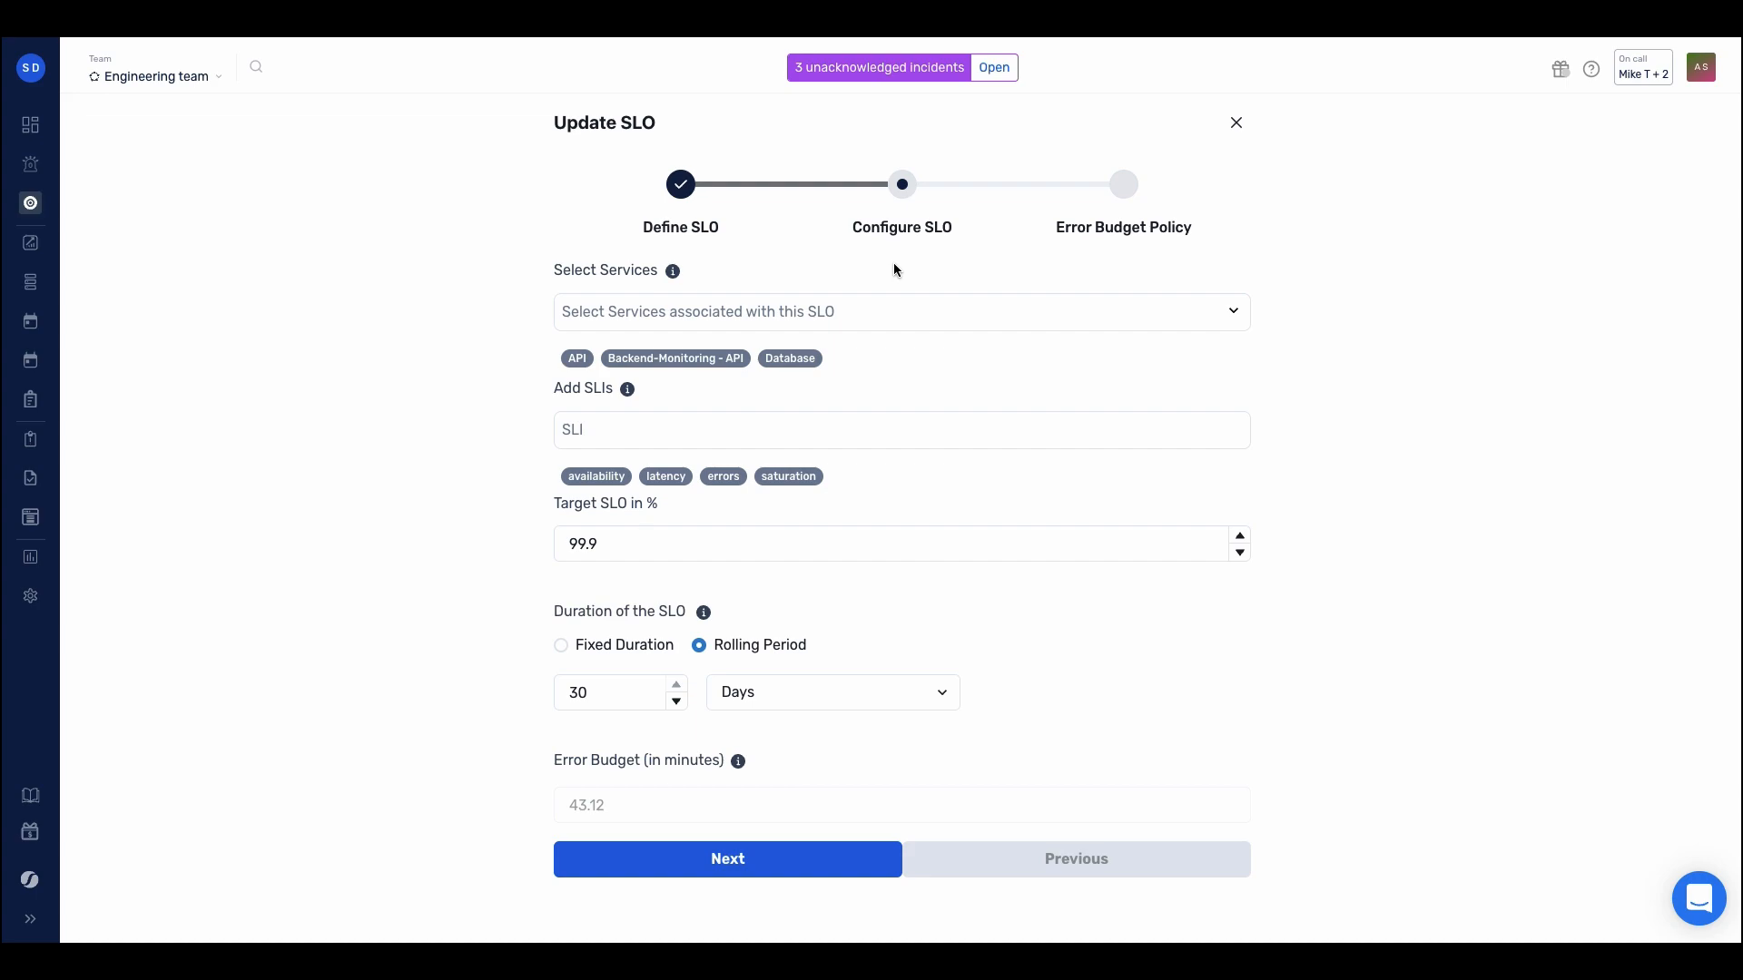
pyautogui.click(836, 313)
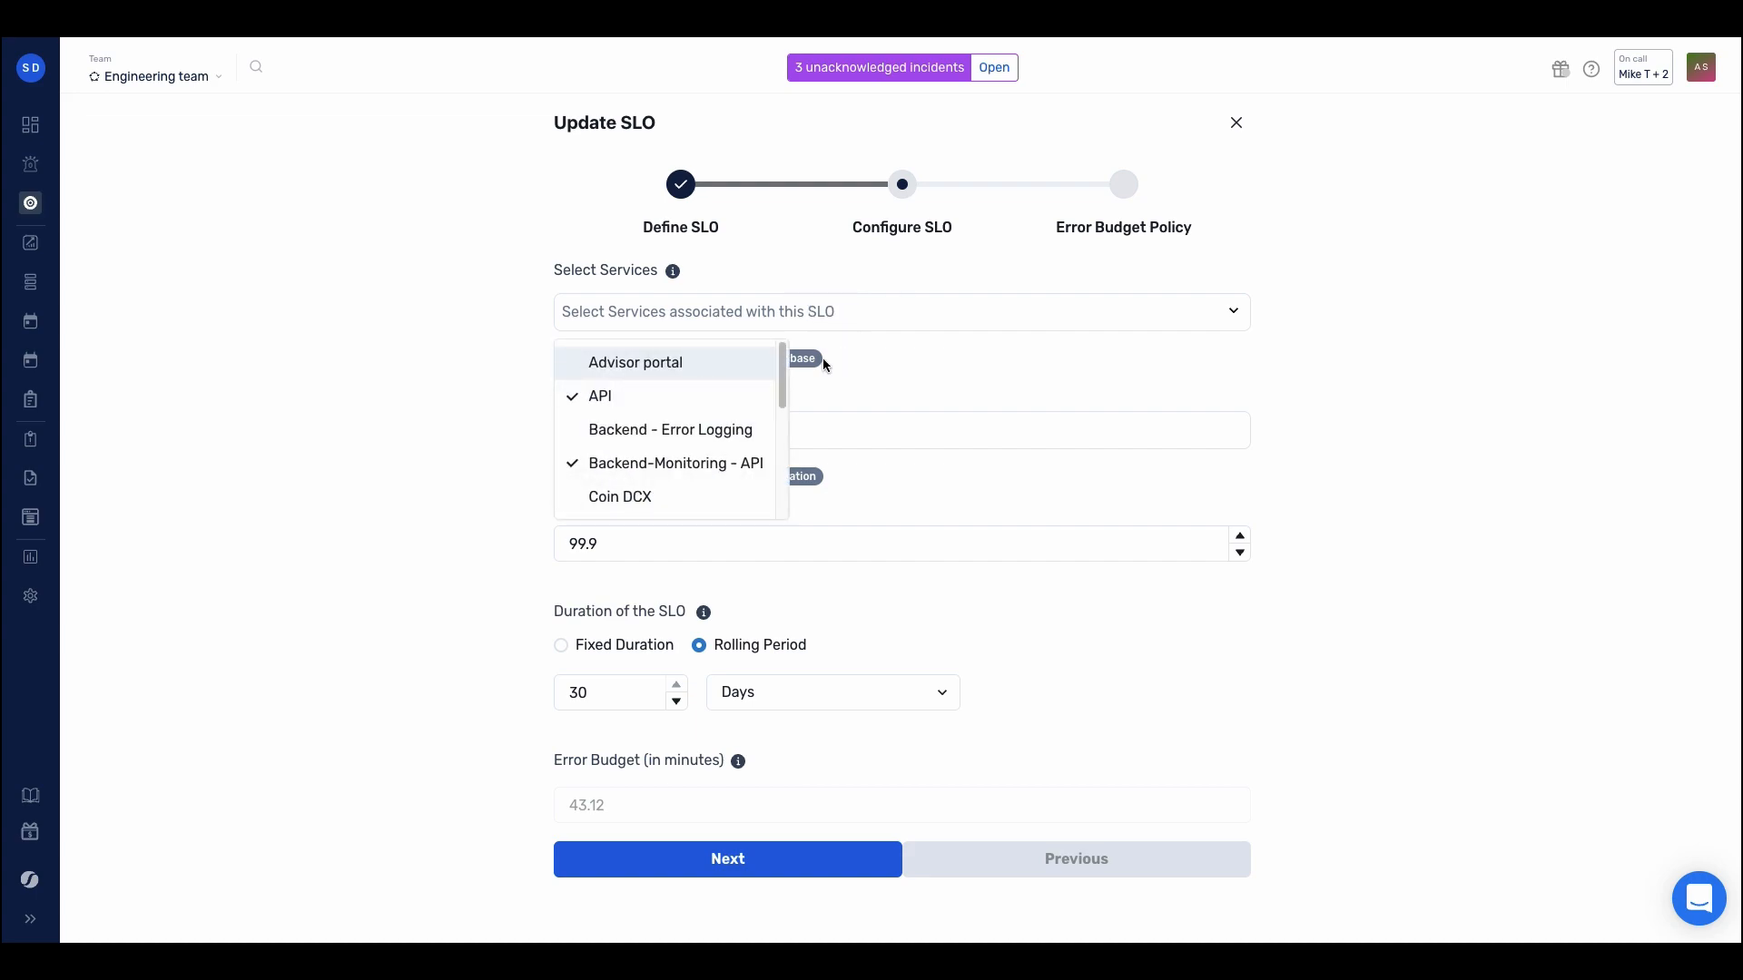
pyautogui.scroll(-1, 722, 426)
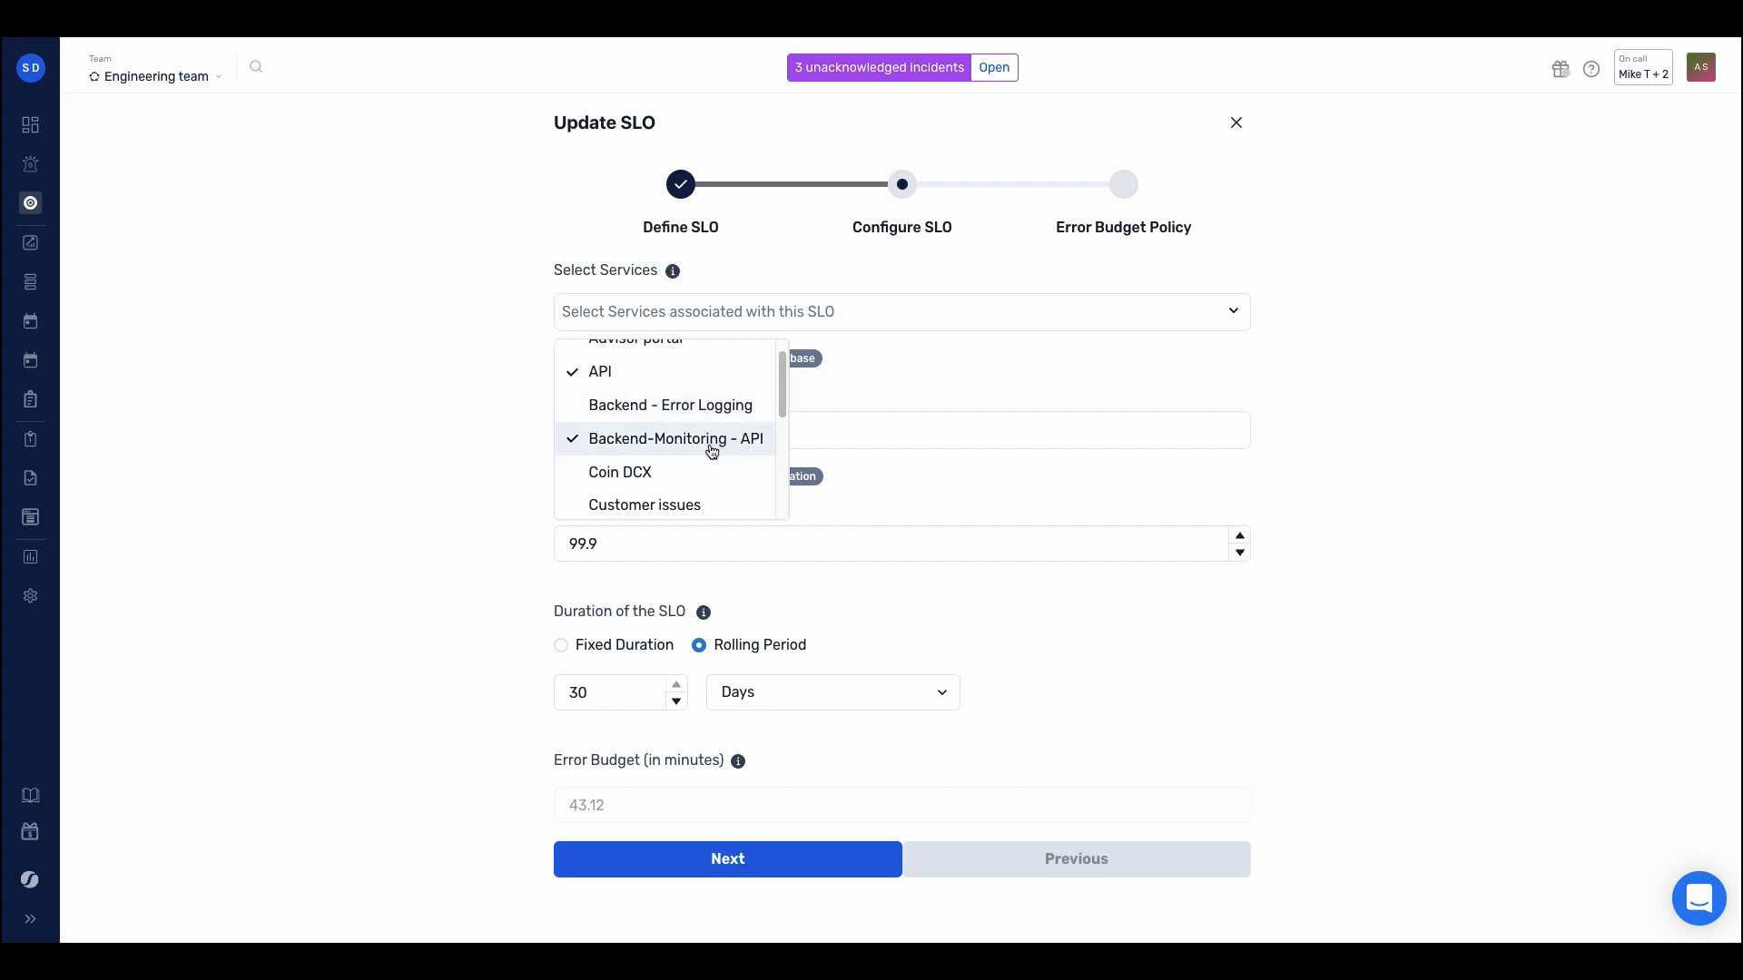
pyautogui.scroll(-2, 712, 449)
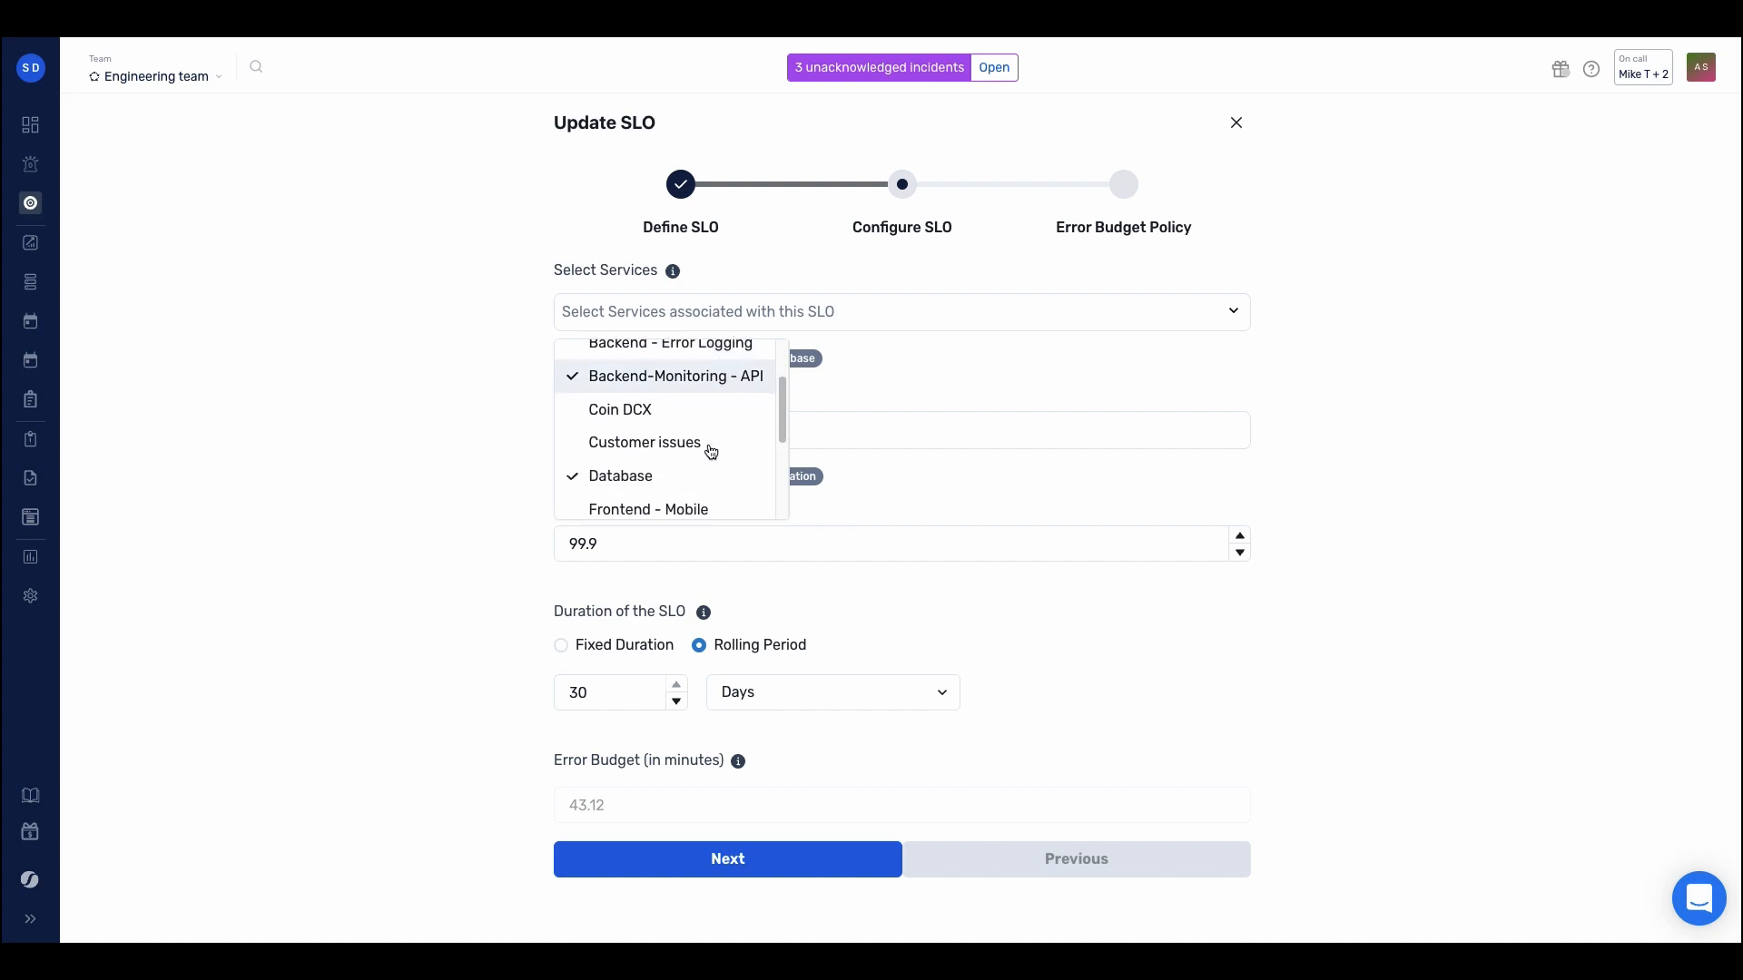
pyautogui.click(413, 455)
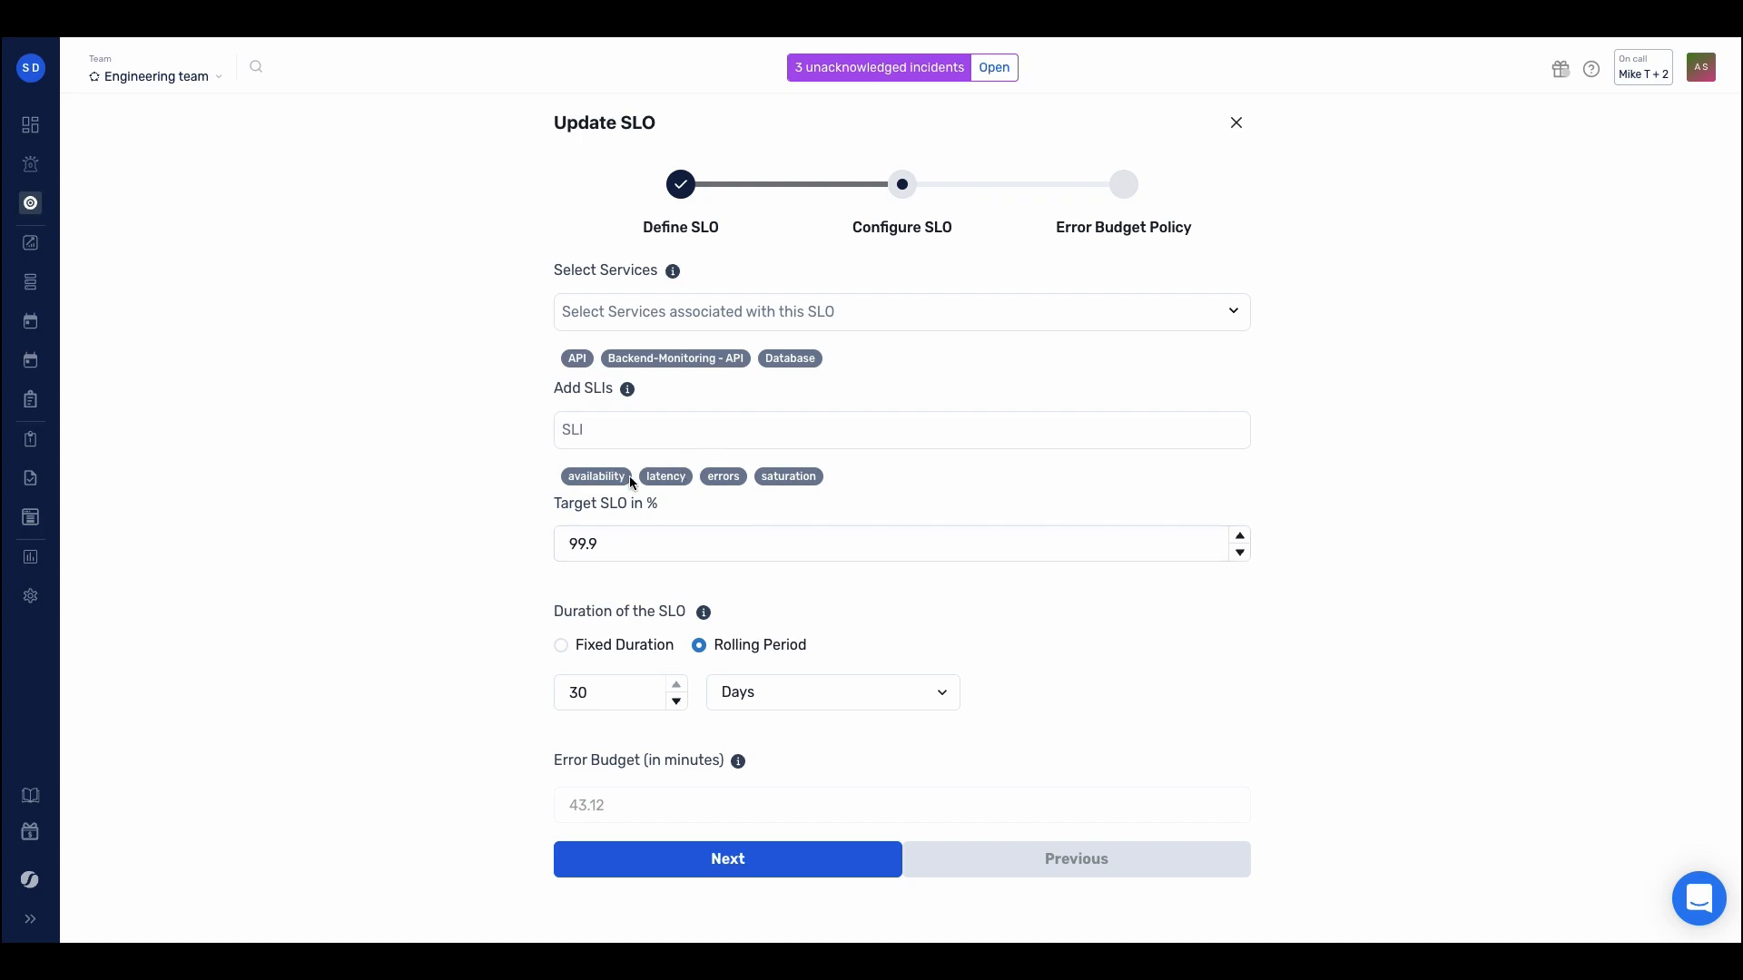
# Step: Review the list of SLIs selected for the Platform API SLO
pyautogui.click(677, 430)
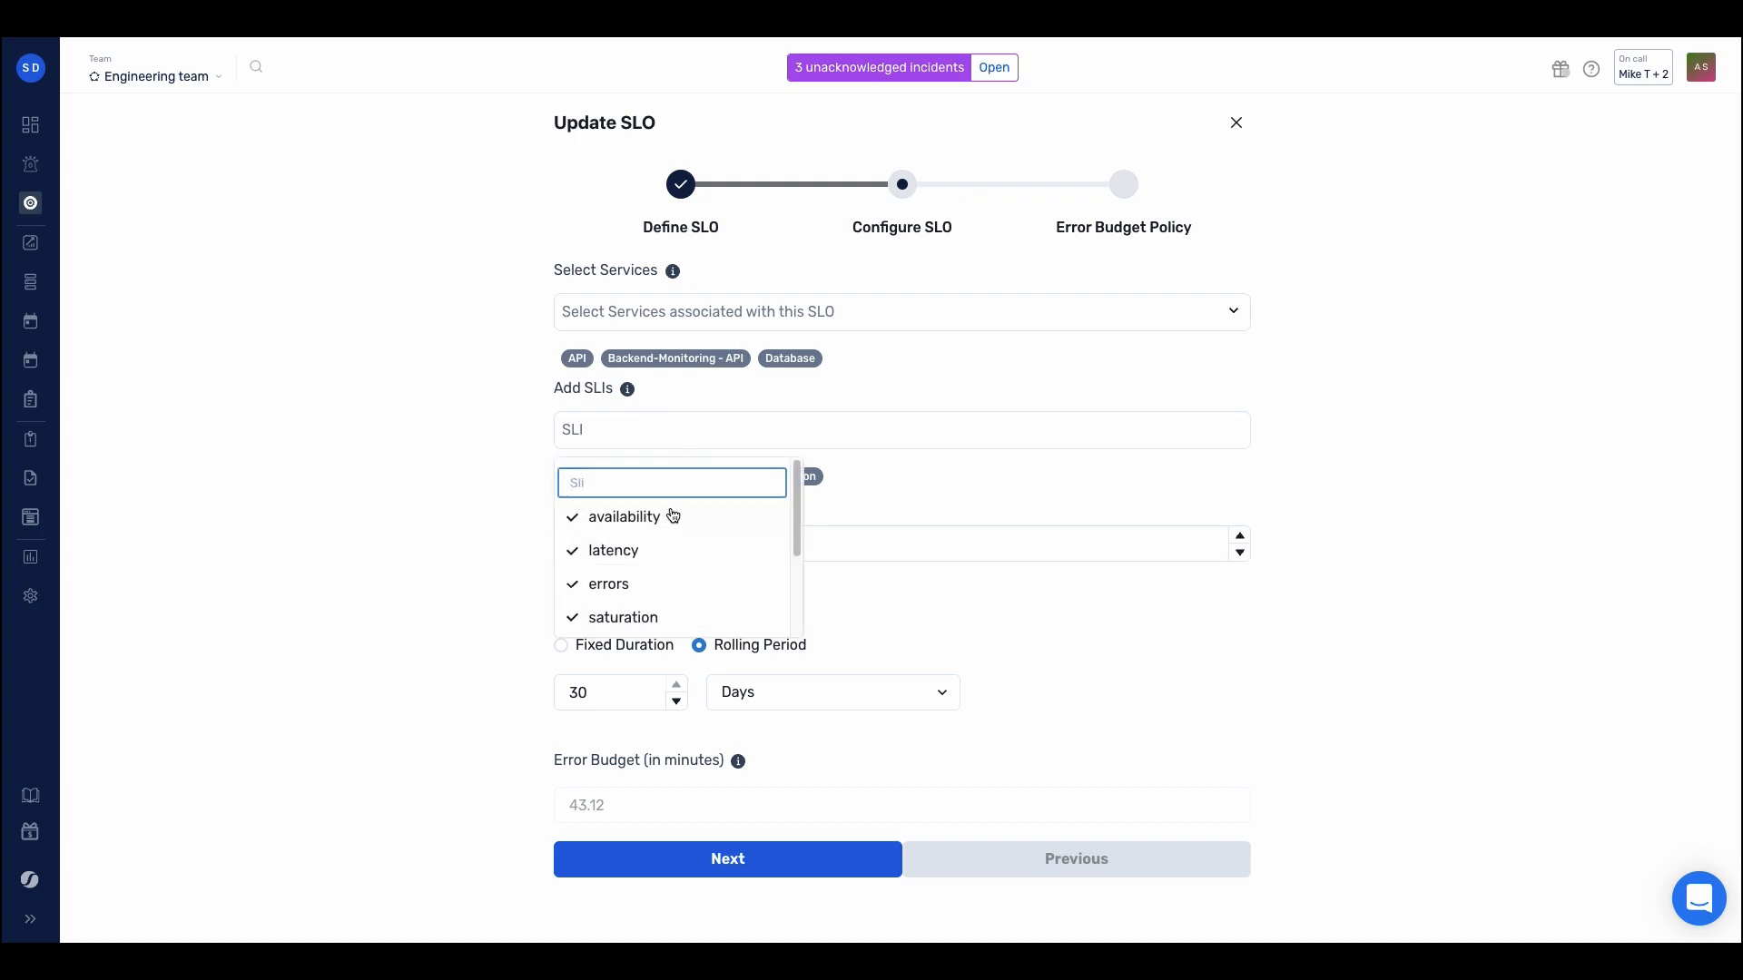
pyautogui.scroll(-2, 677, 551)
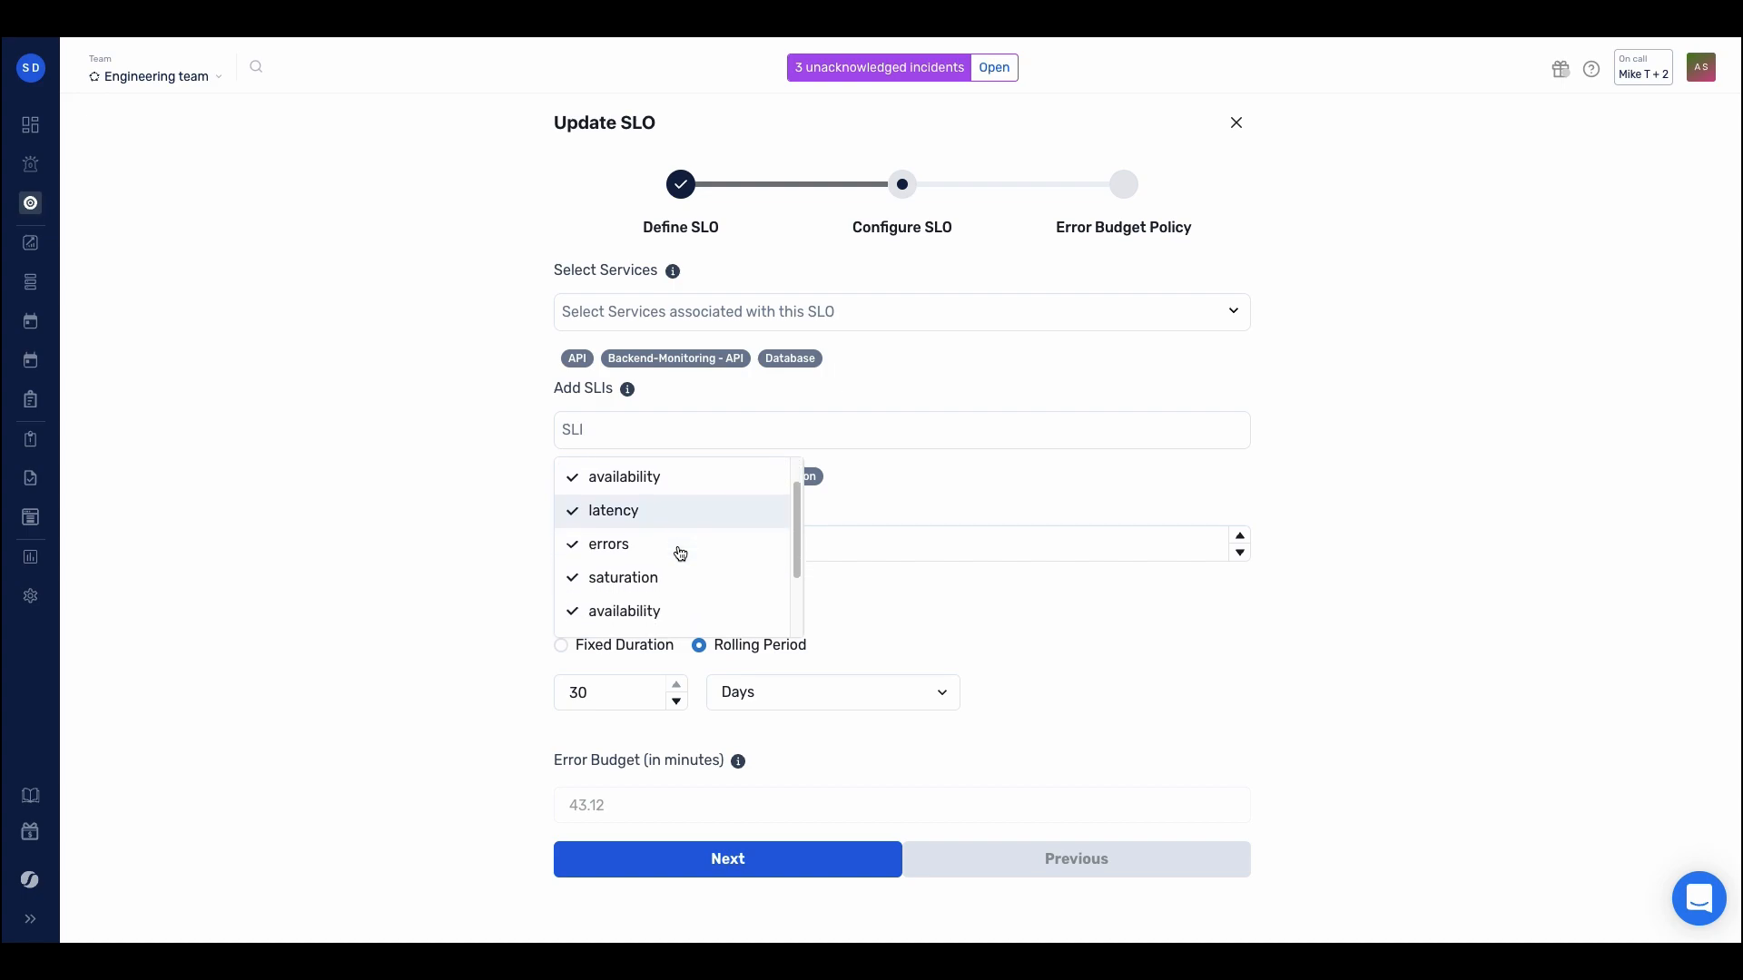
pyautogui.click(430, 496)
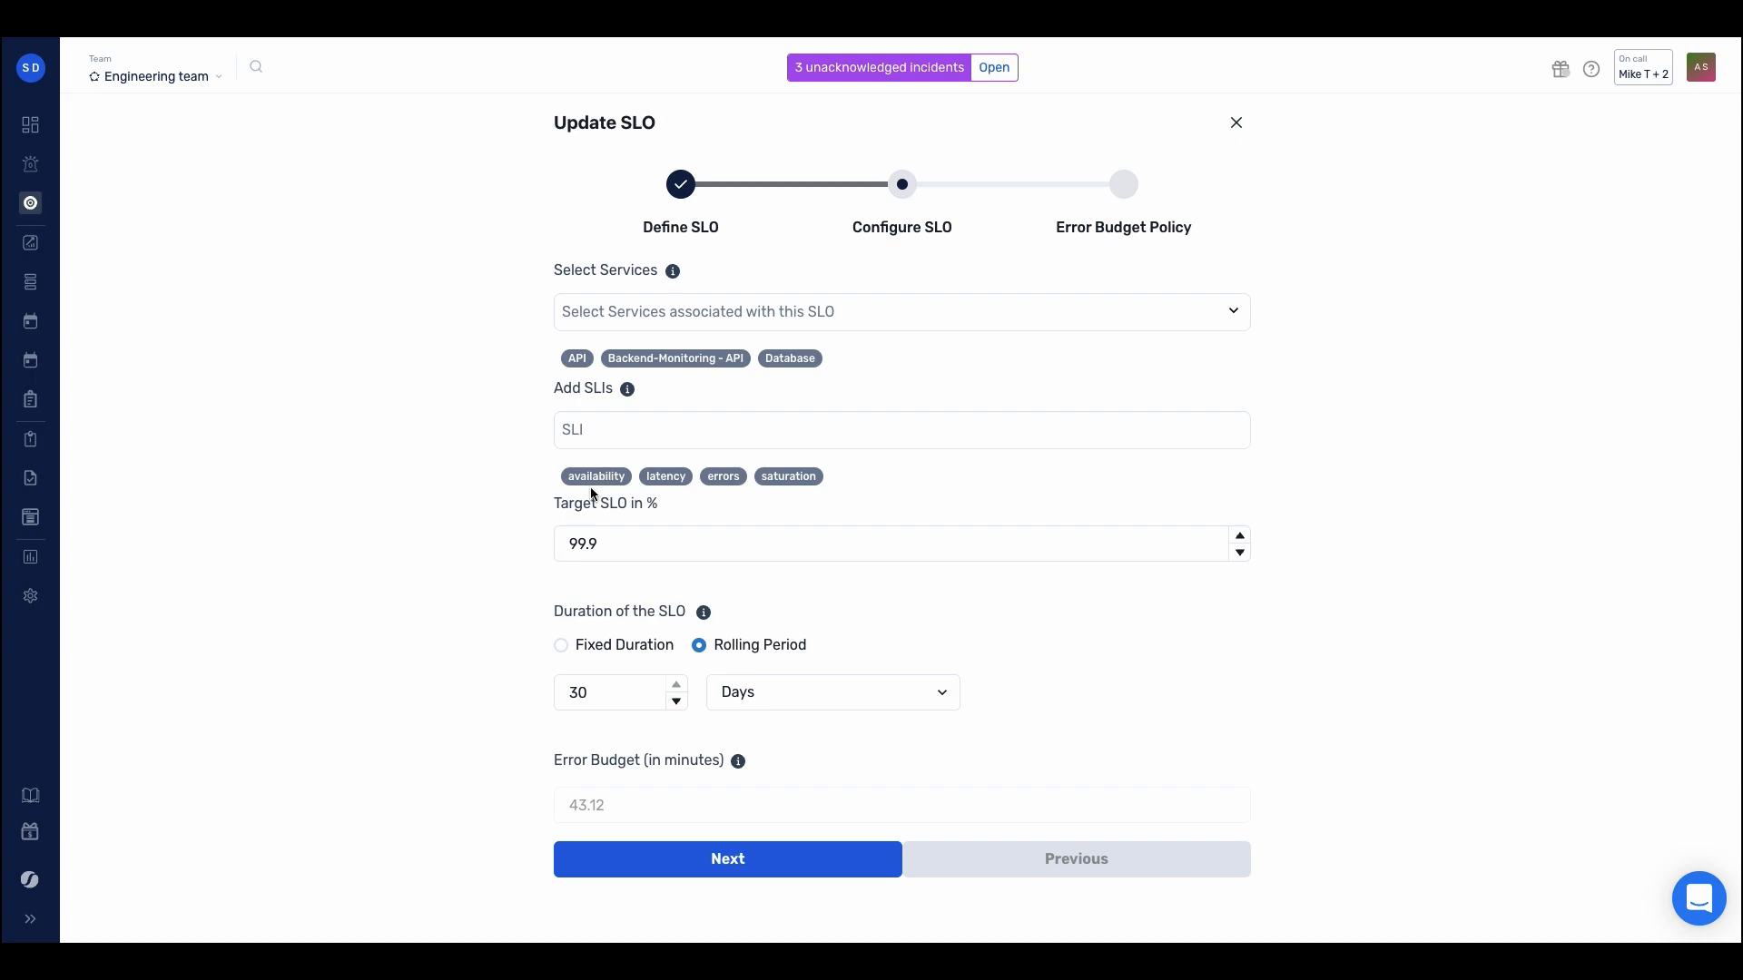
# Step: Try the Fixed Duration option for the SLO's duration and restore Rolling Period
pyautogui.click(604, 646)
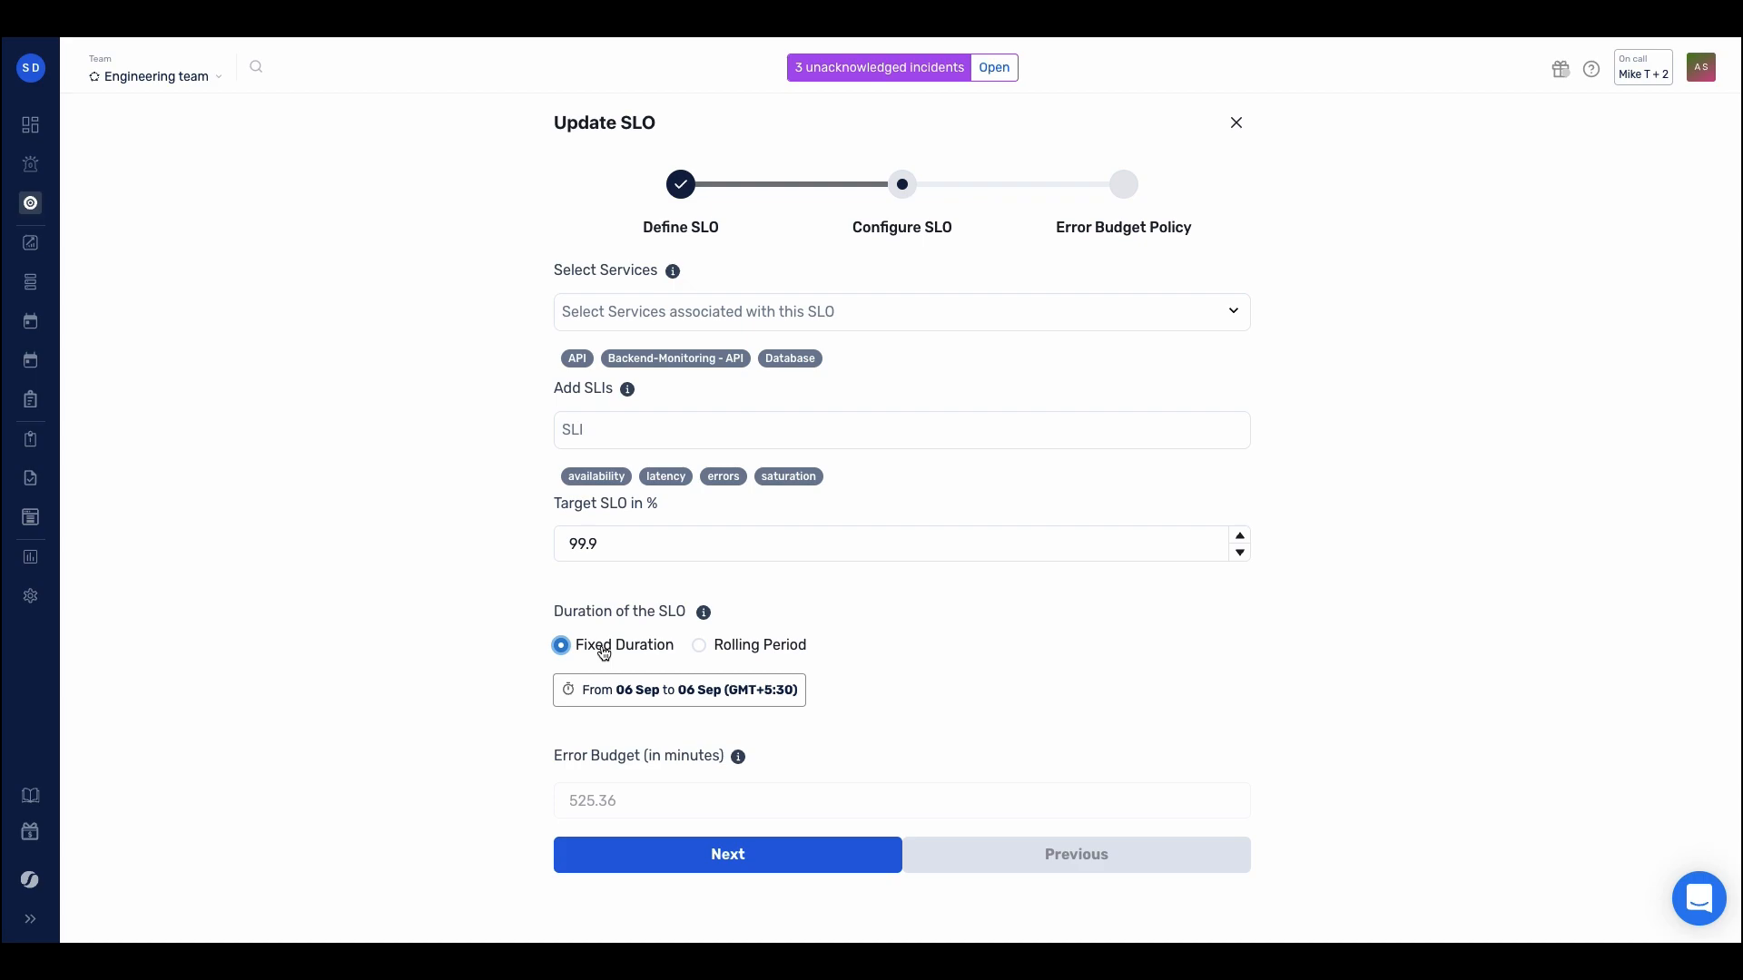
pyautogui.click(698, 648)
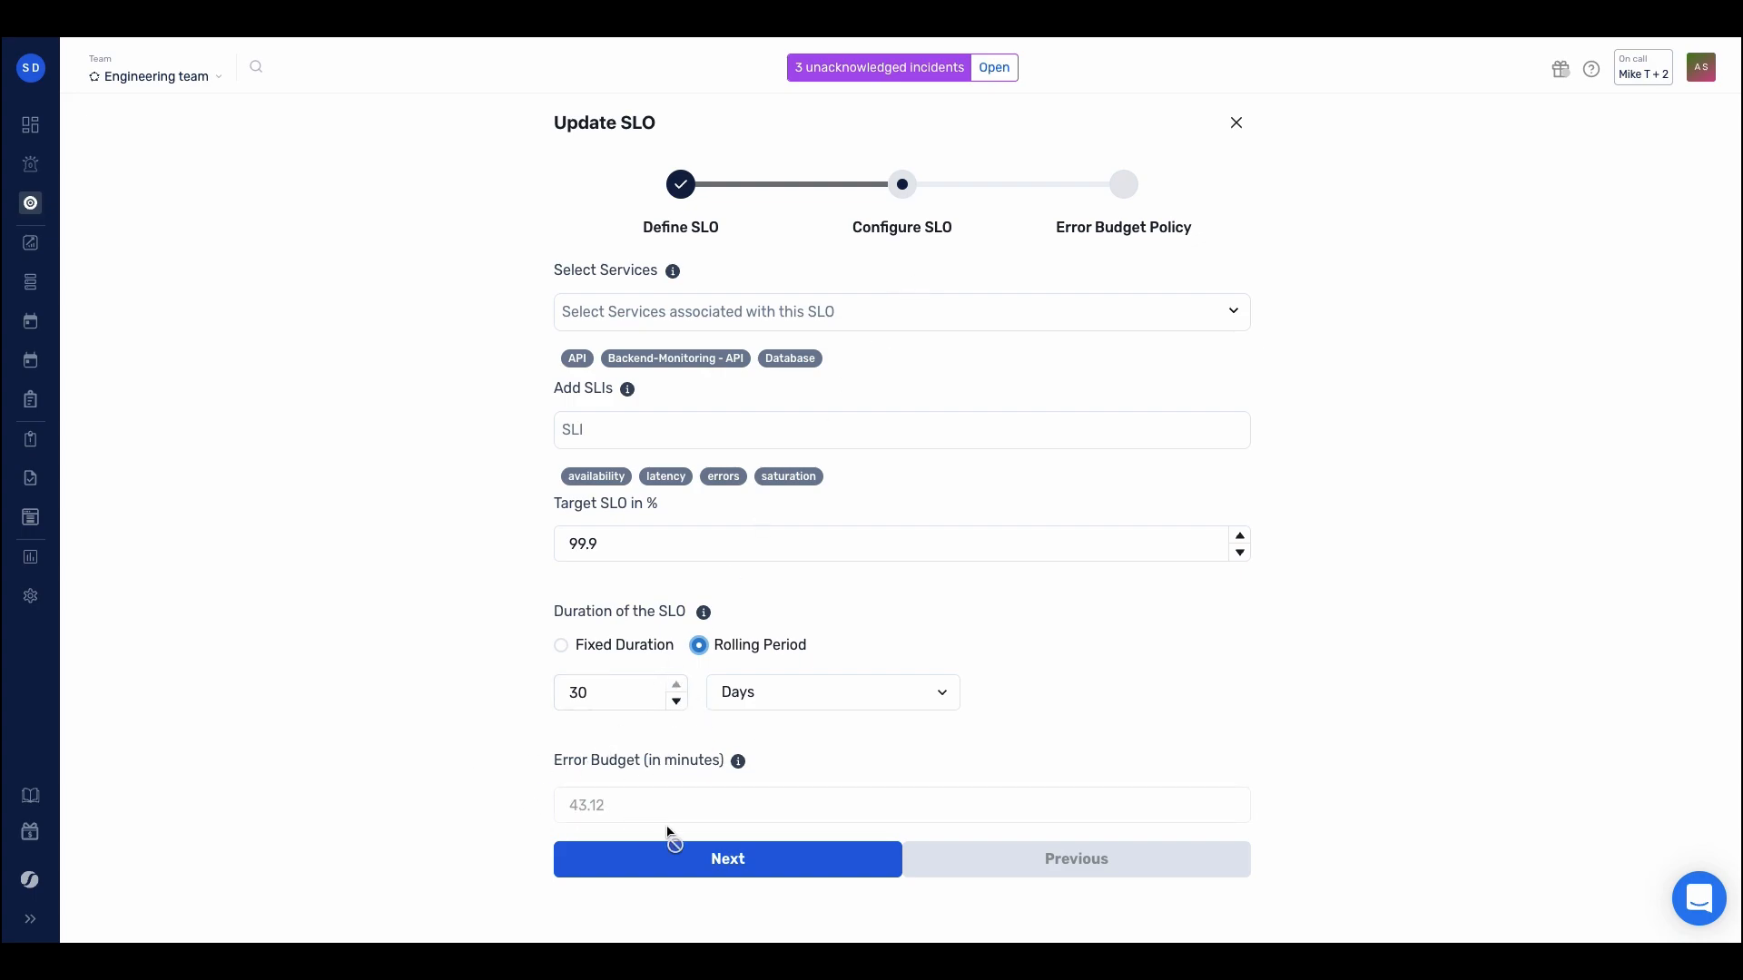
# Step: In the SLO's error budget policy, enable email alerts and add the SRE squad as recipient
pyautogui.click(712, 848)
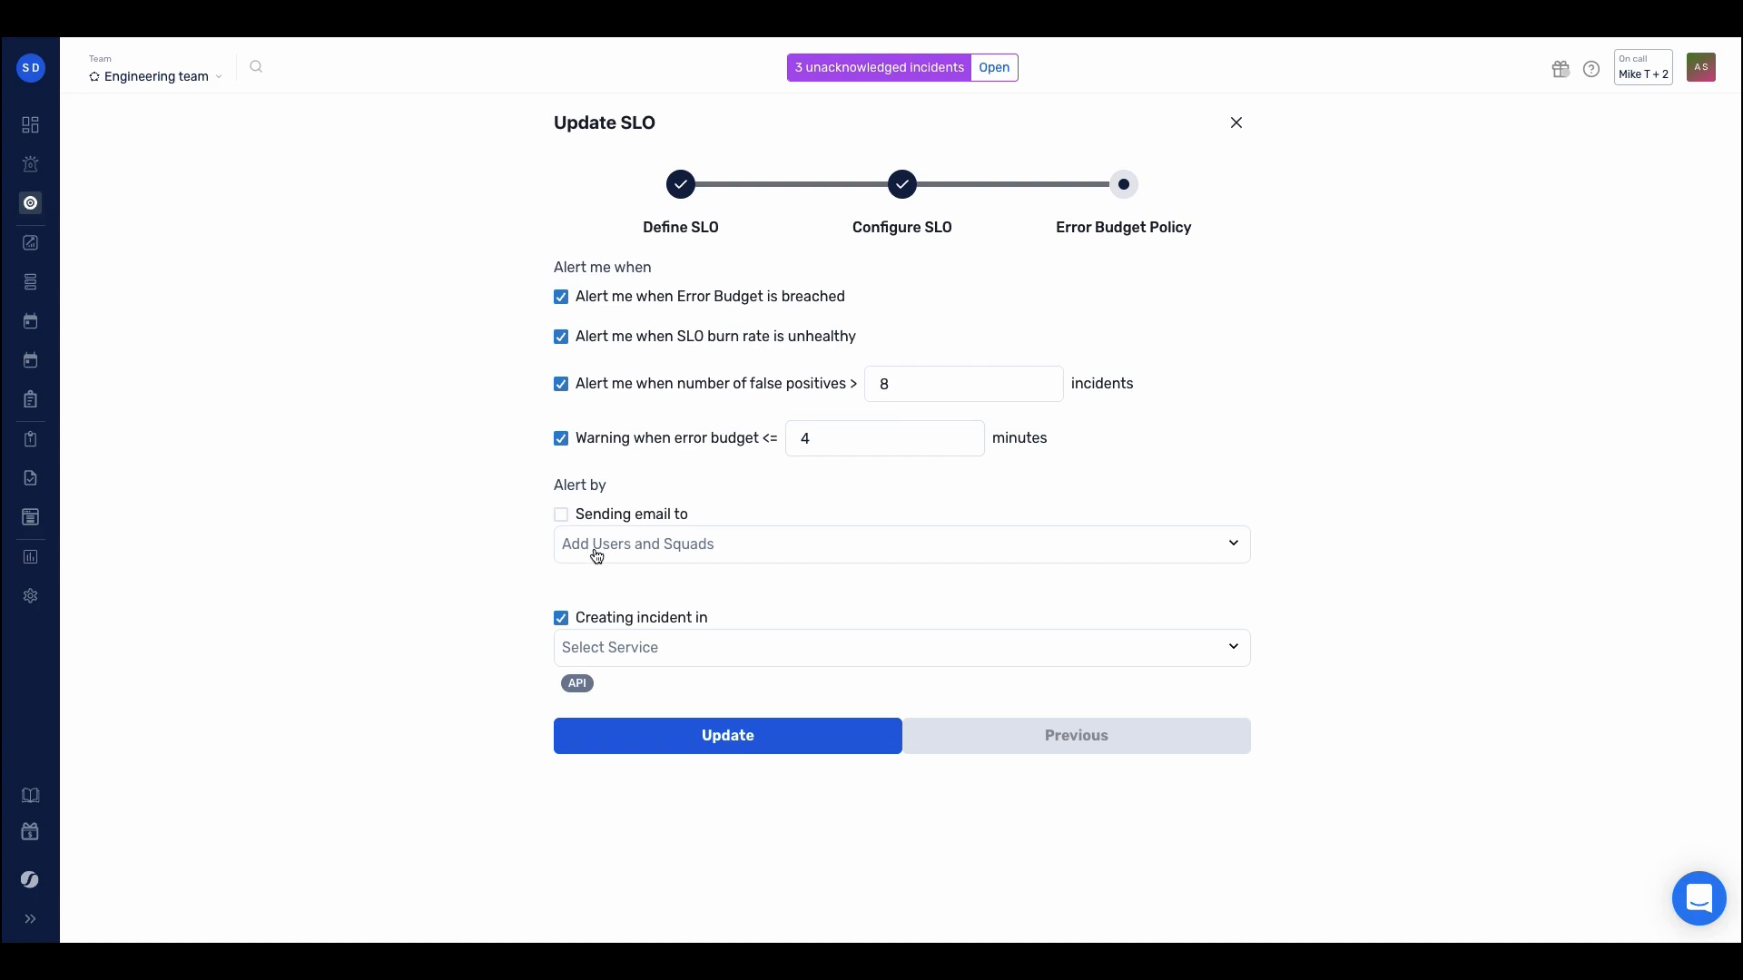
pyautogui.click(561, 516)
pyautogui.click(686, 561)
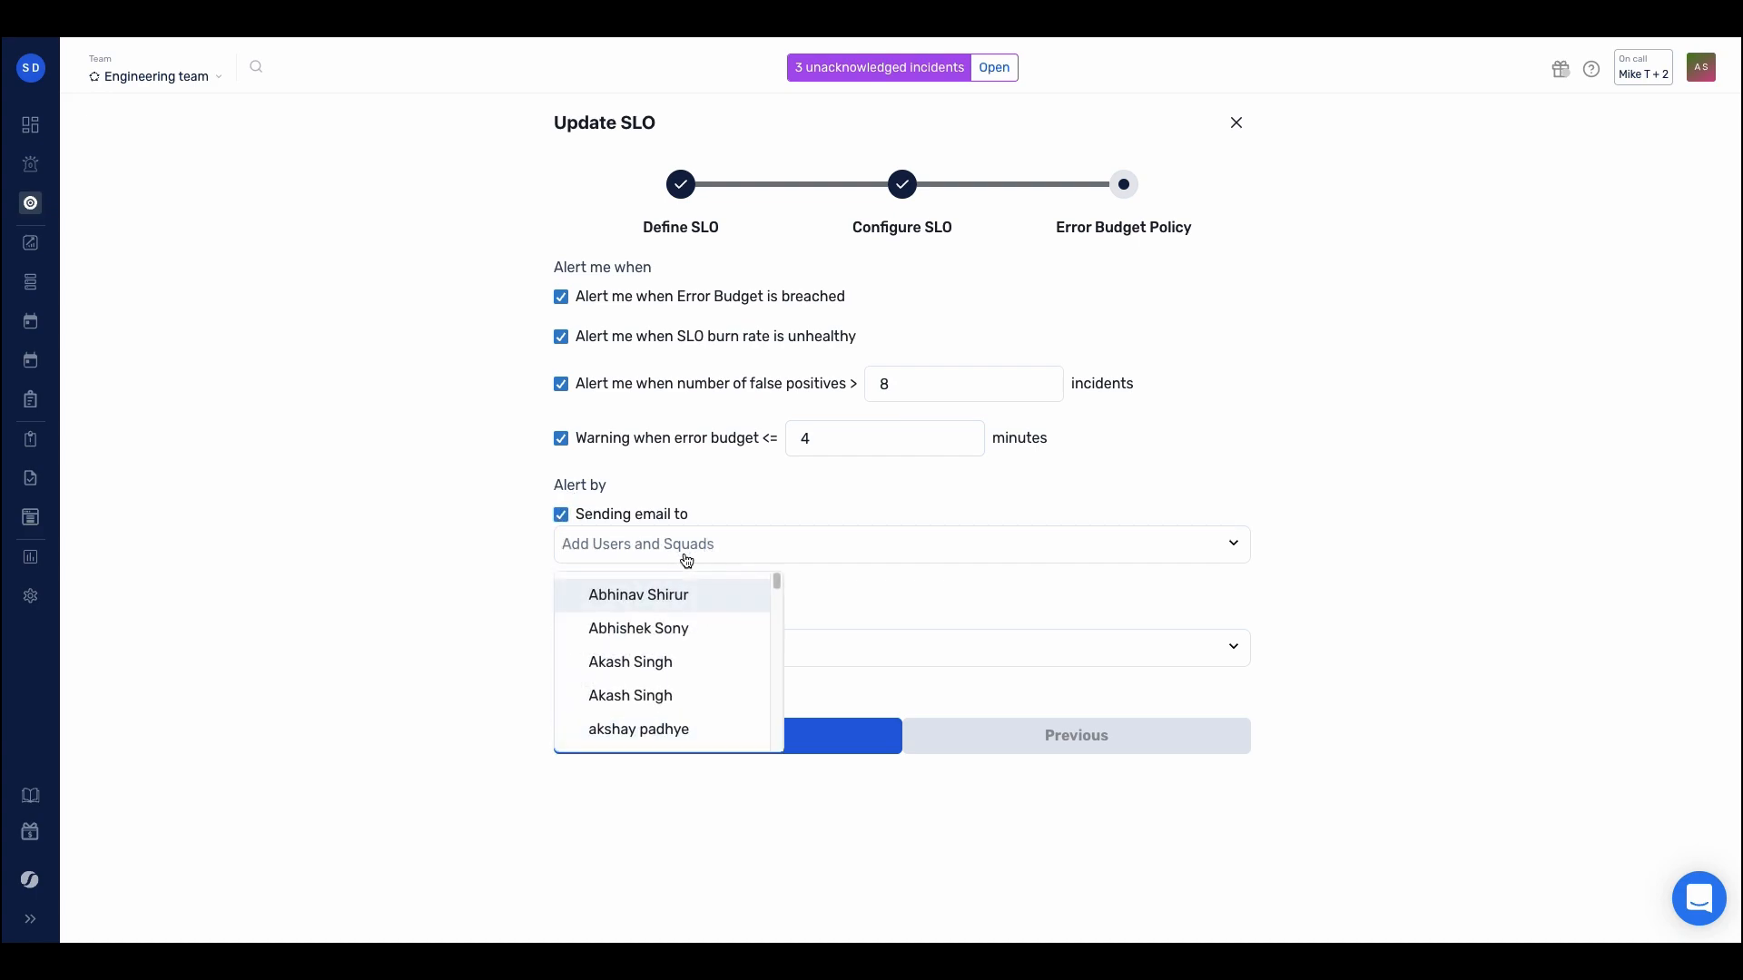
pyautogui.scroll(-5, 677, 662)
pyautogui.scroll(-5, 677, 662)
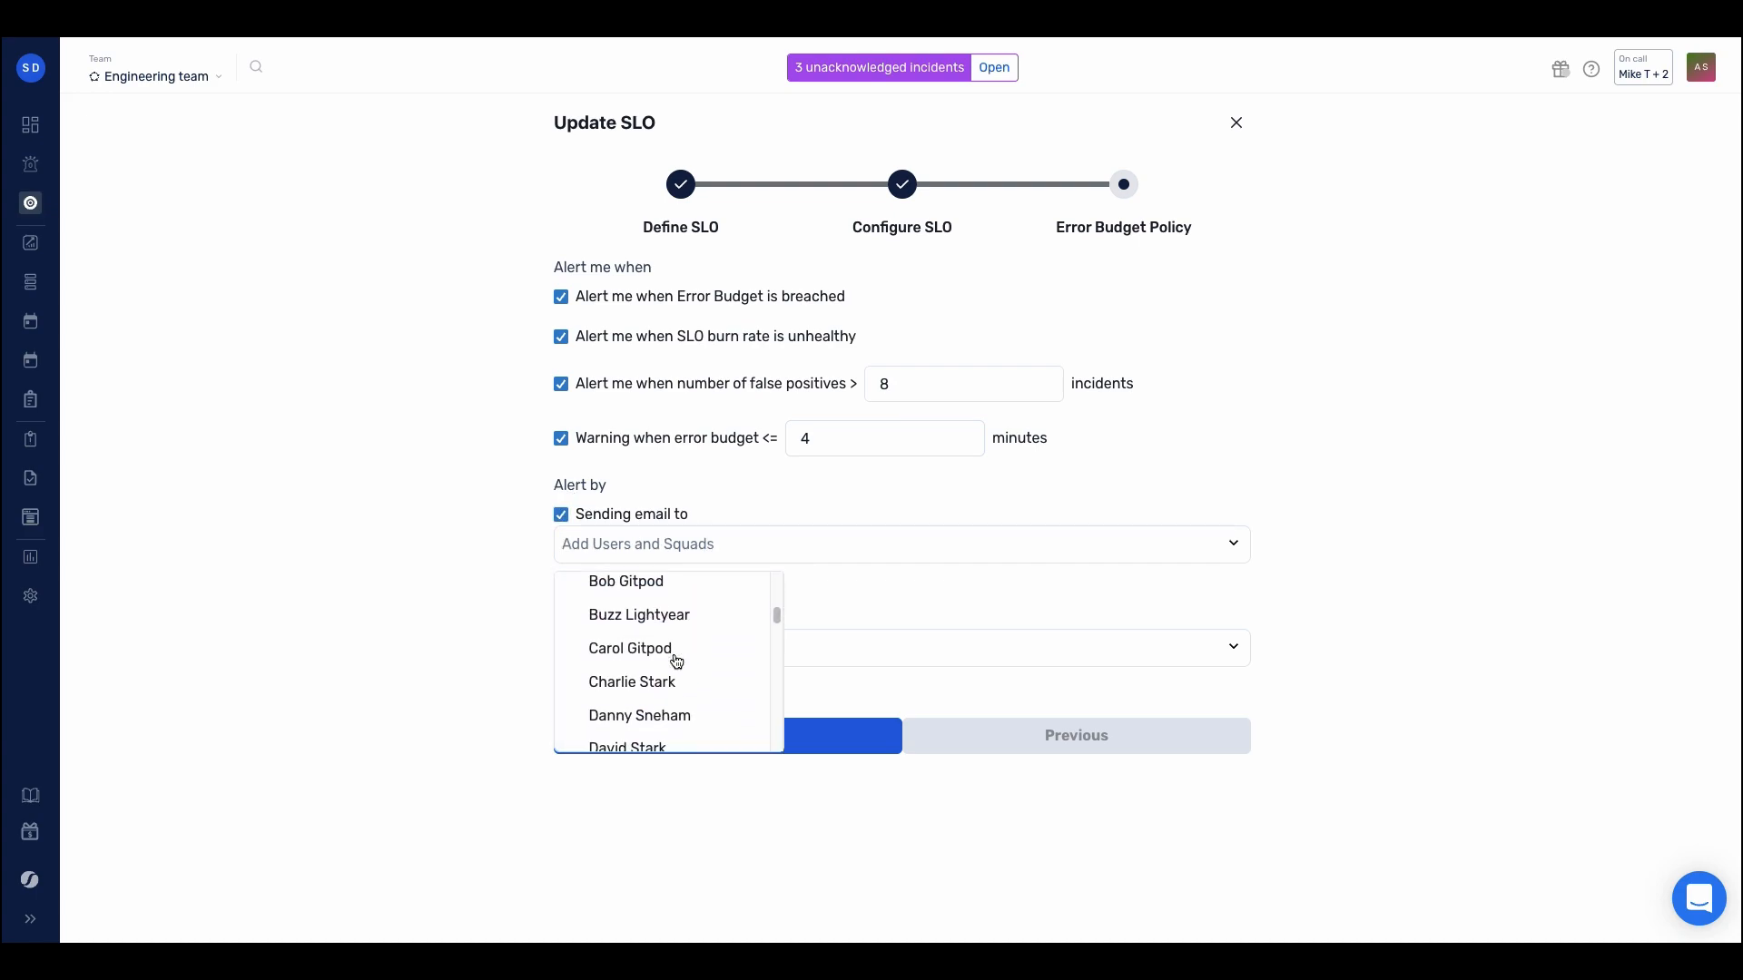
pyautogui.click(687, 660)
pyautogui.scroll(-15, 686, 669)
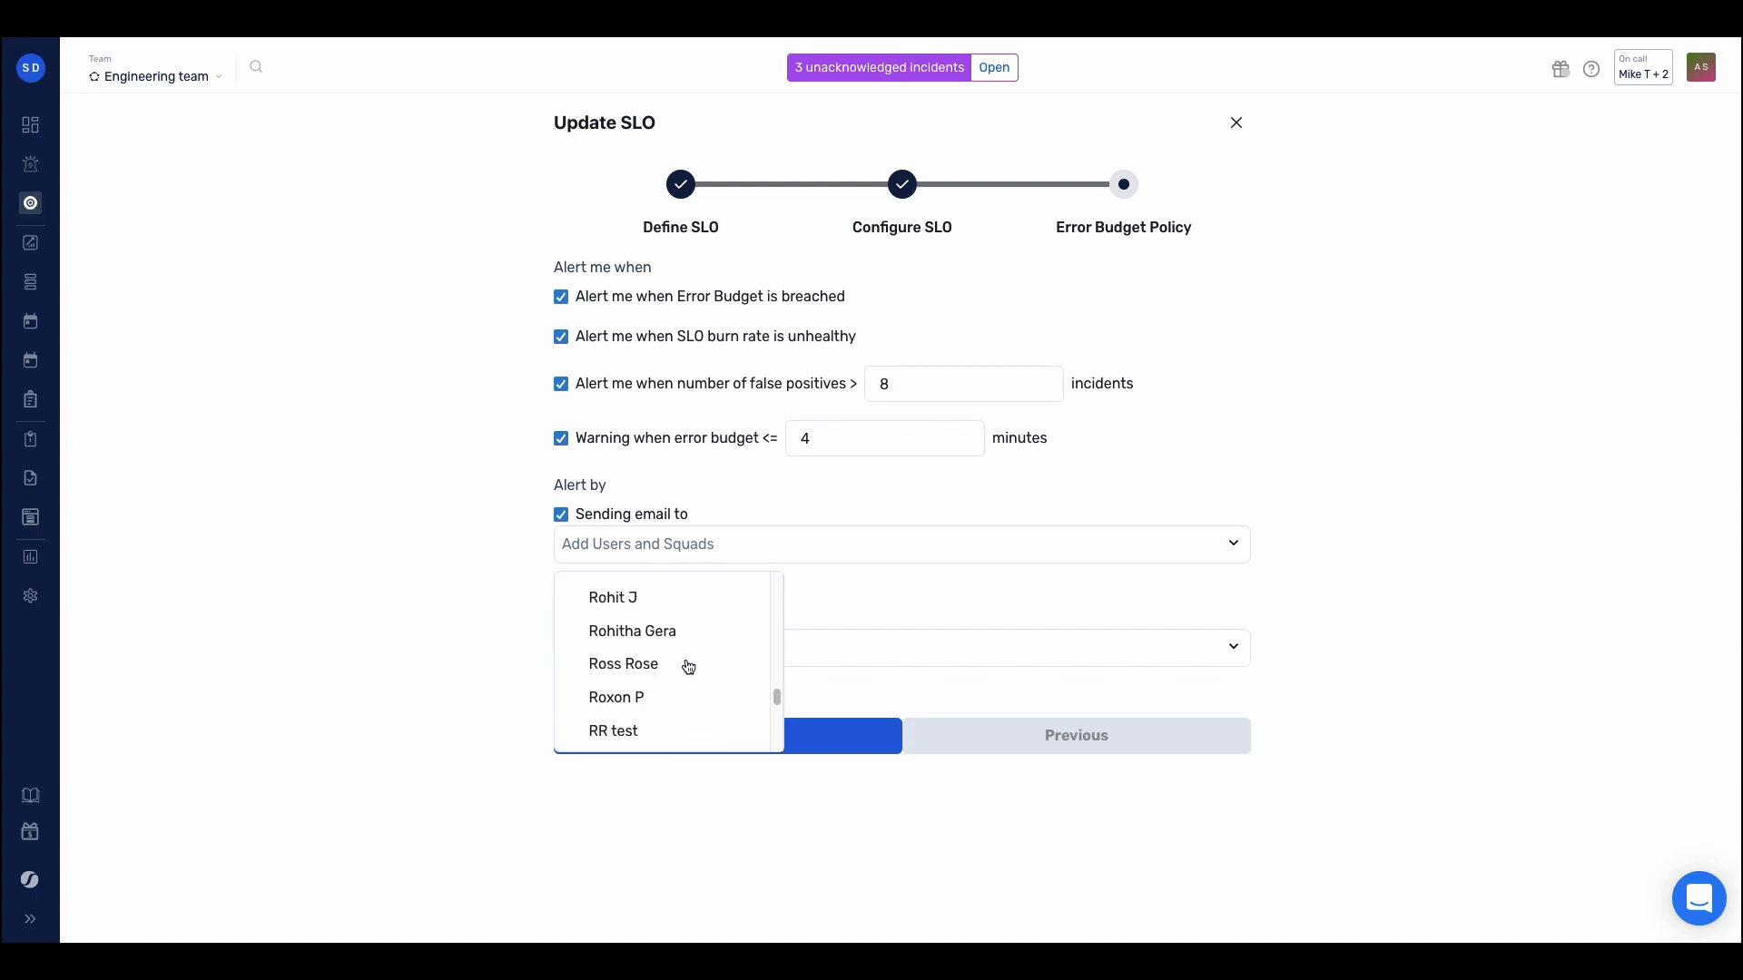
pyautogui.click(684, 722)
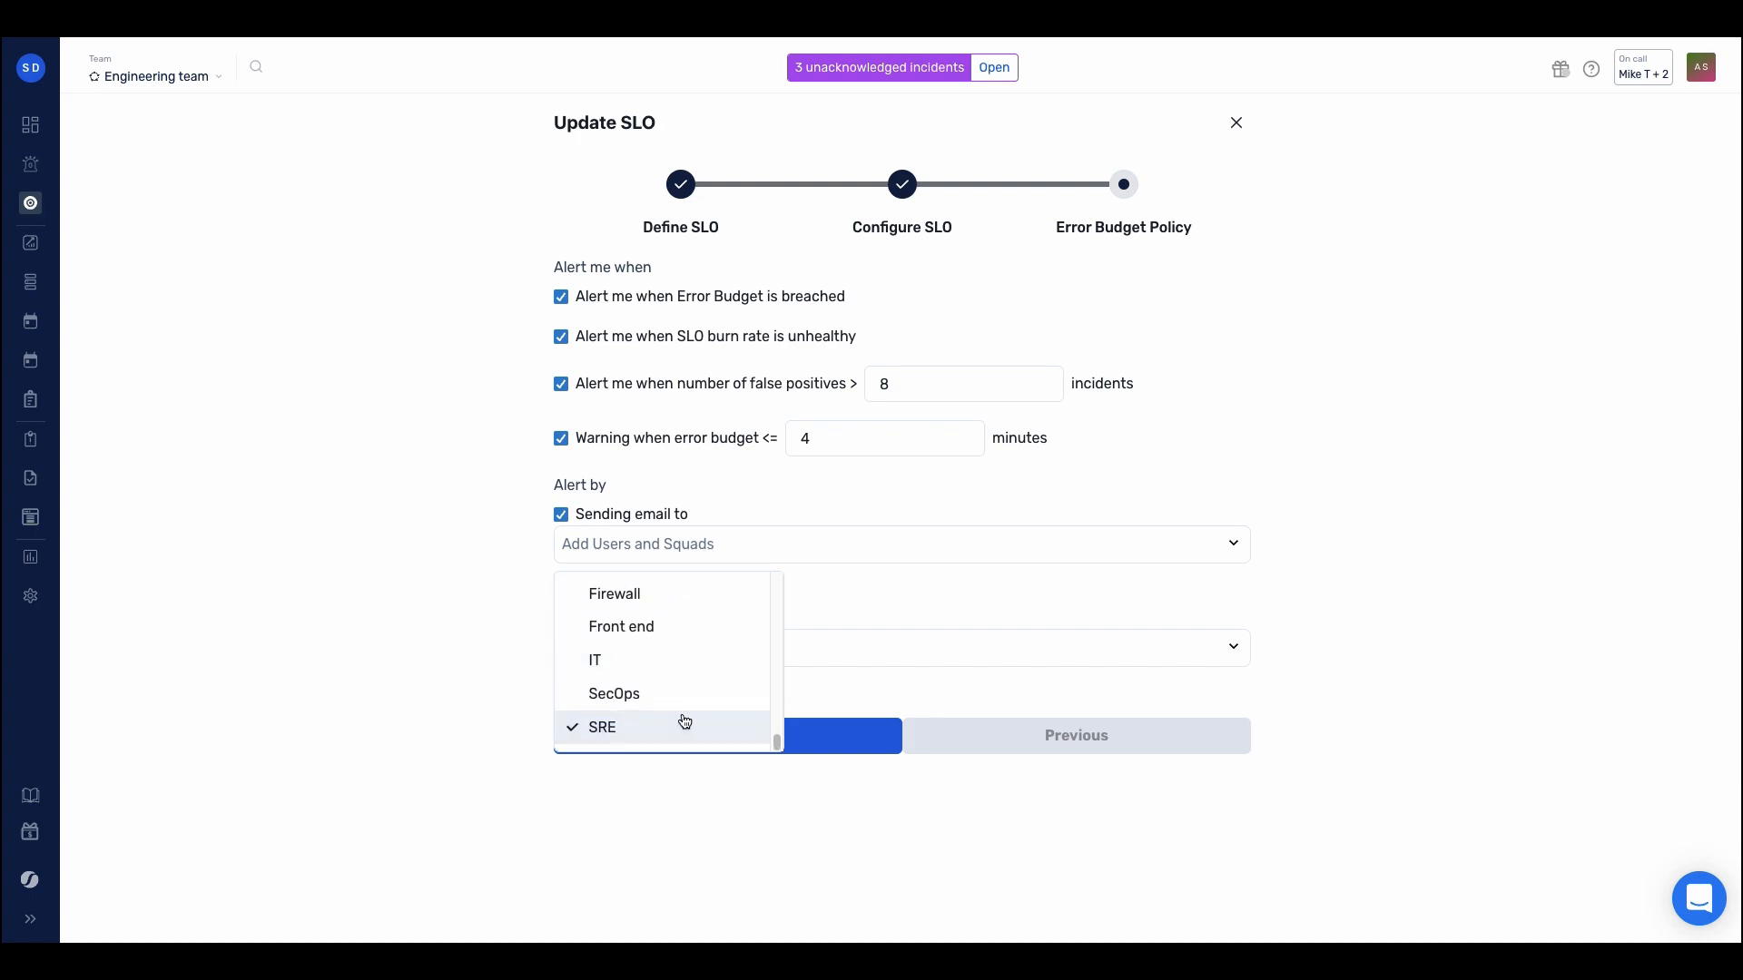
pyautogui.click(413, 616)
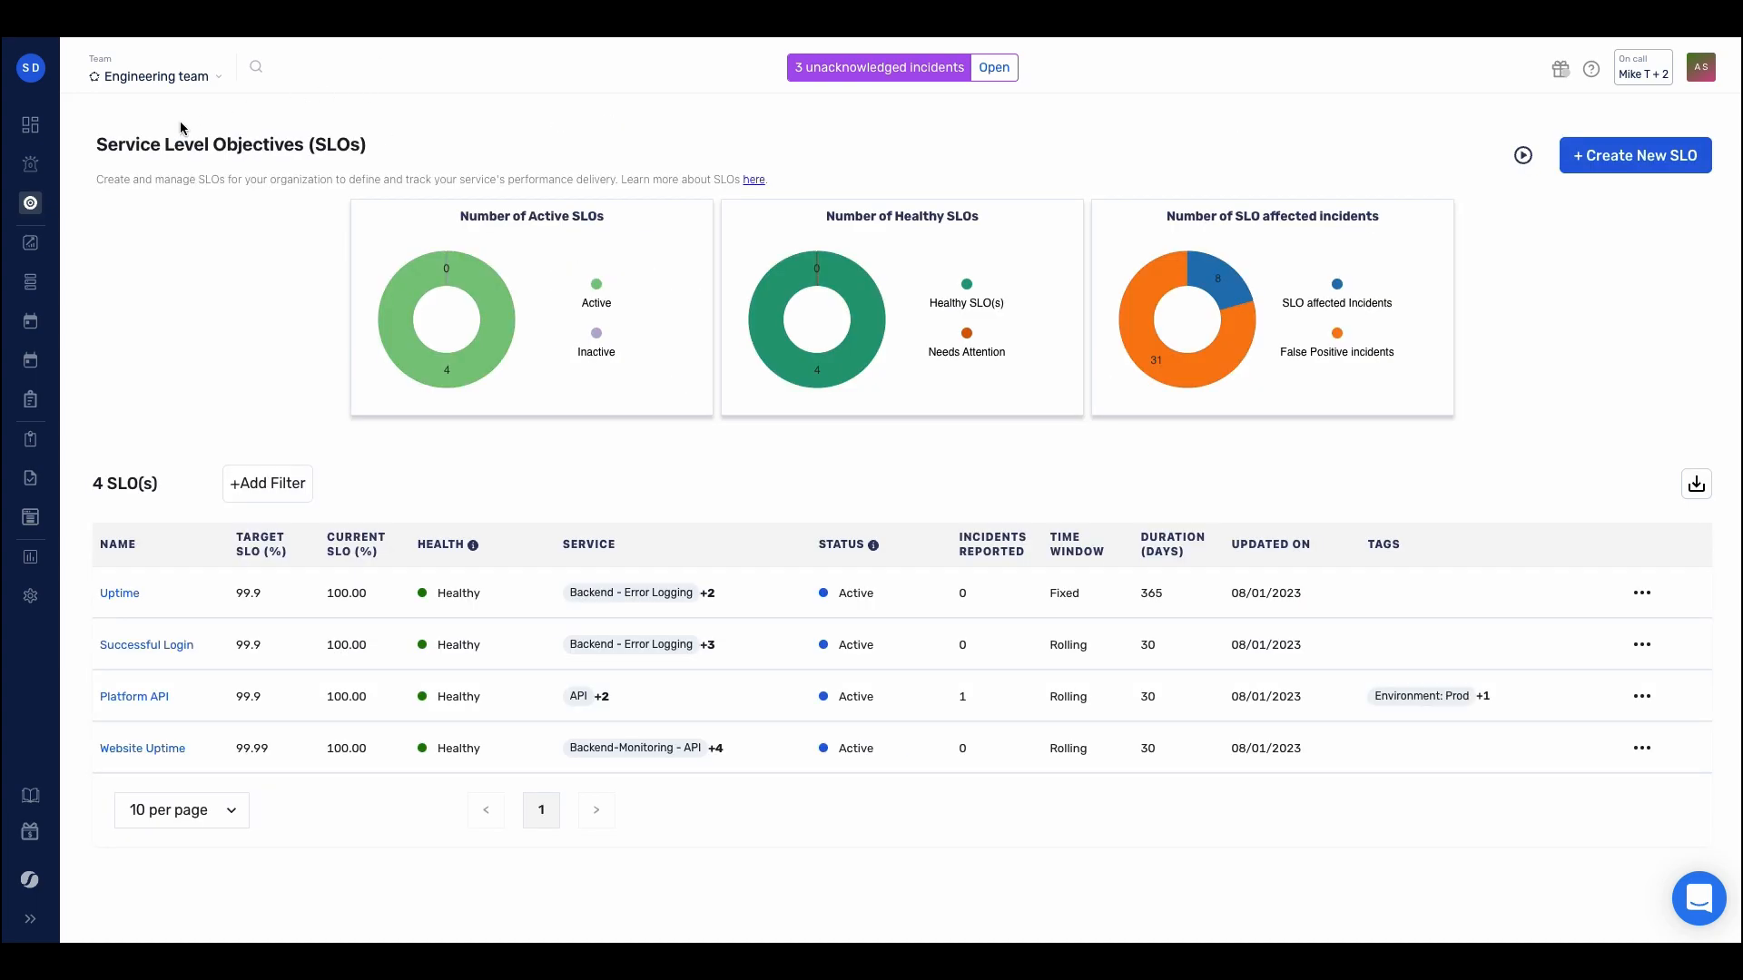
# Step: Open the "[warning] CPUThrottlingHigh" incident from the incident list and acknowledge it
pyautogui.click(30, 163)
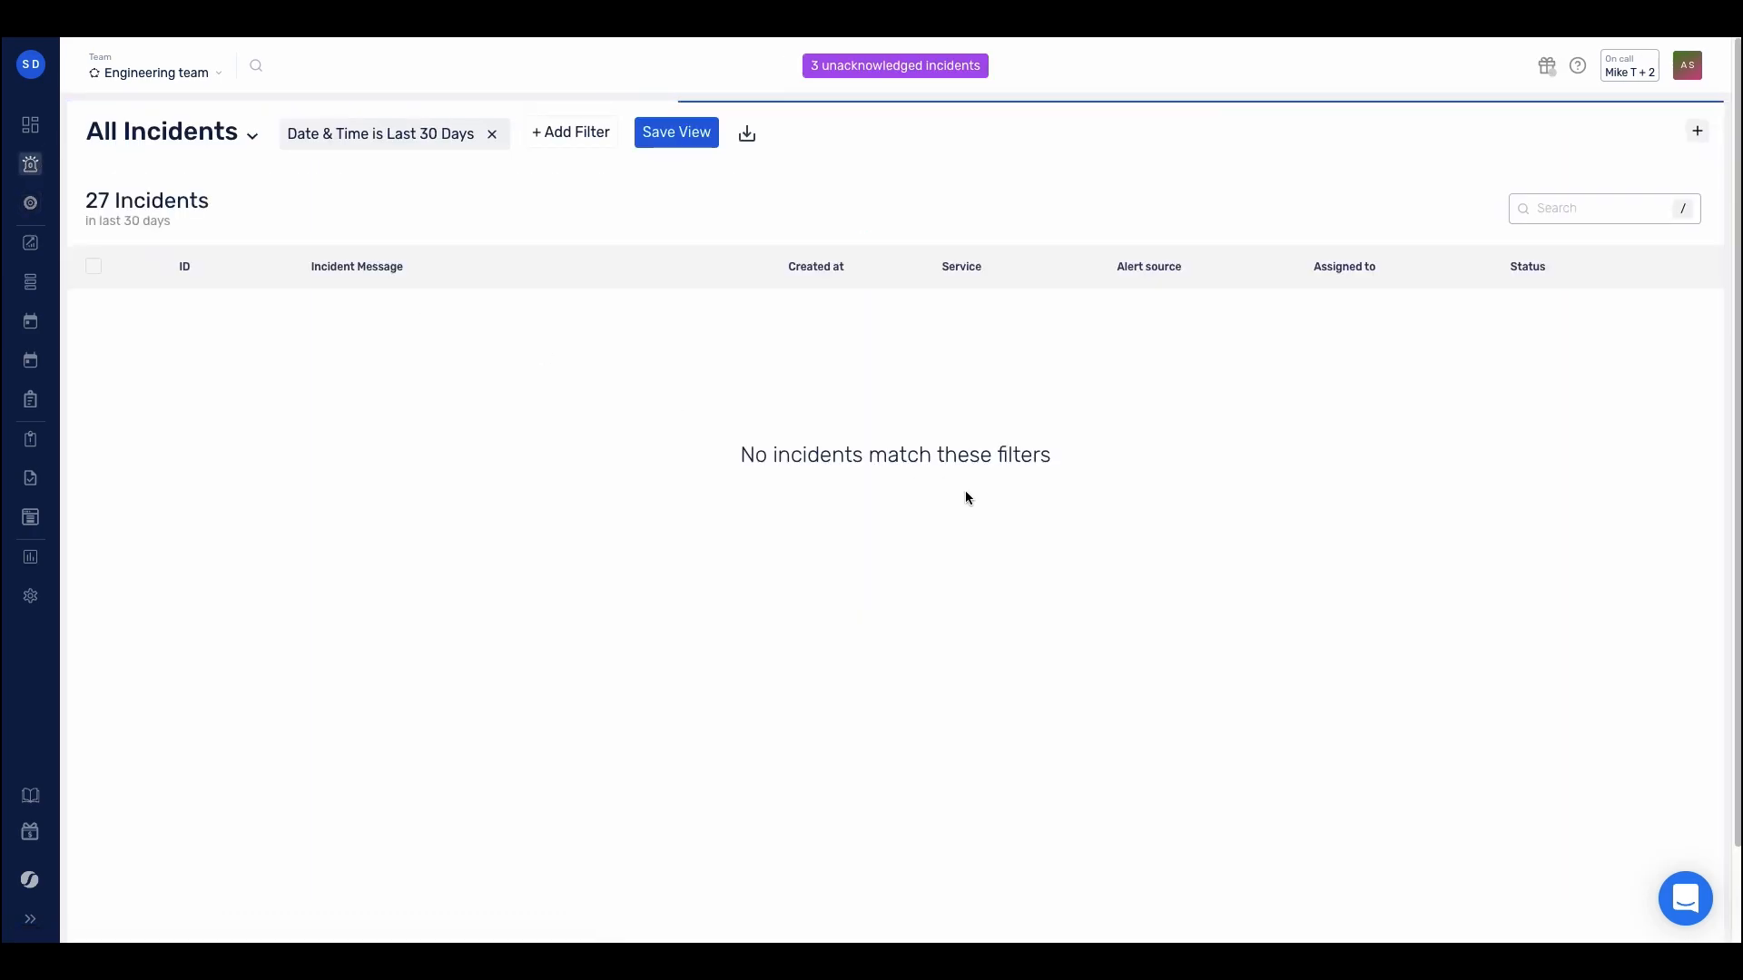
pyautogui.click(959, 661)
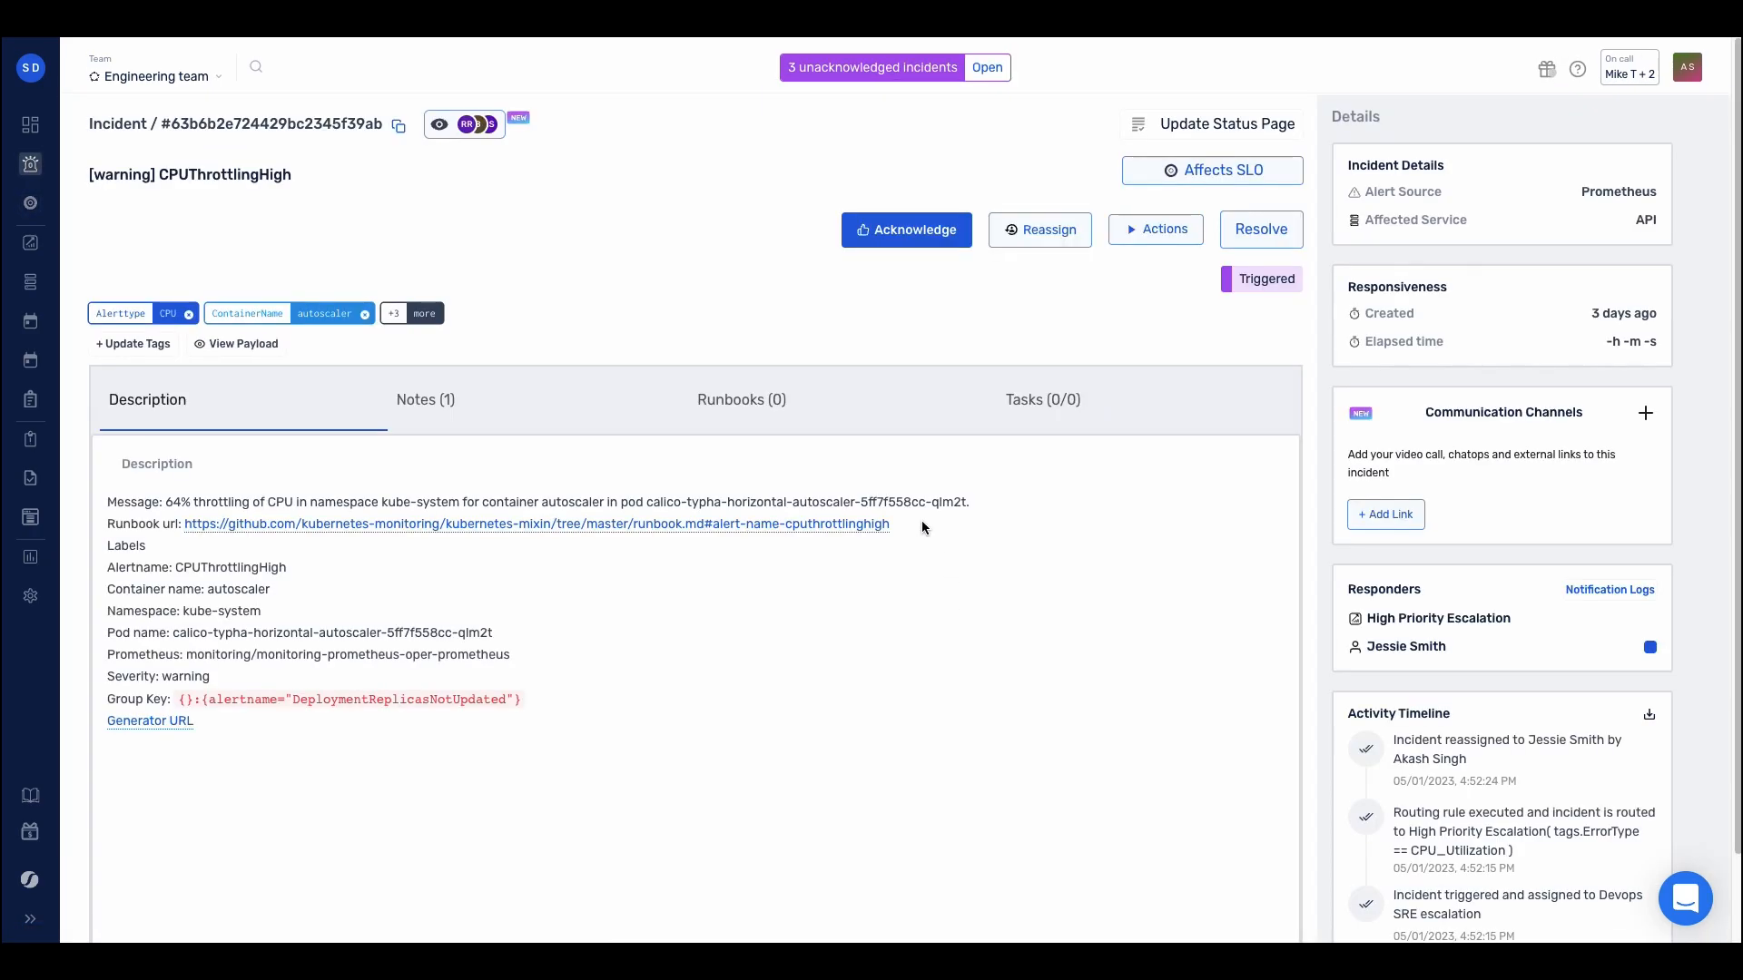
pyautogui.click(862, 232)
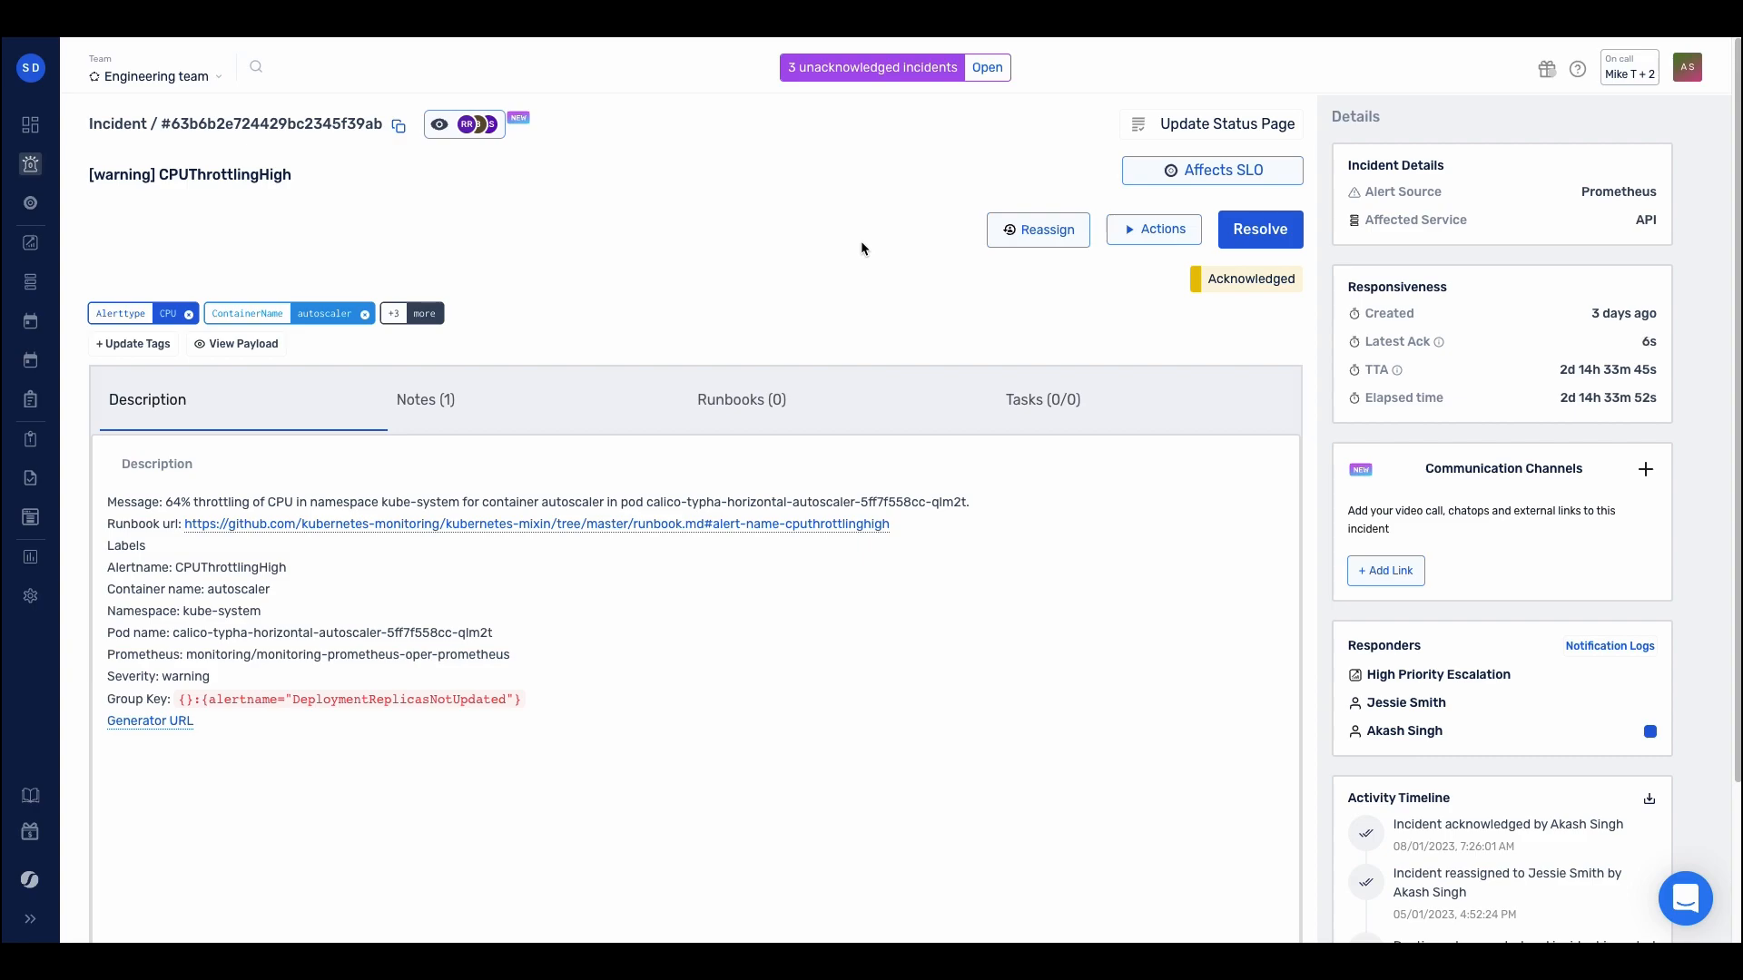
# Step: Record that the incident affects the Platform API SLO with the availability SLI, and check its SLO details
pyautogui.click(1178, 171)
pyautogui.click(961, 273)
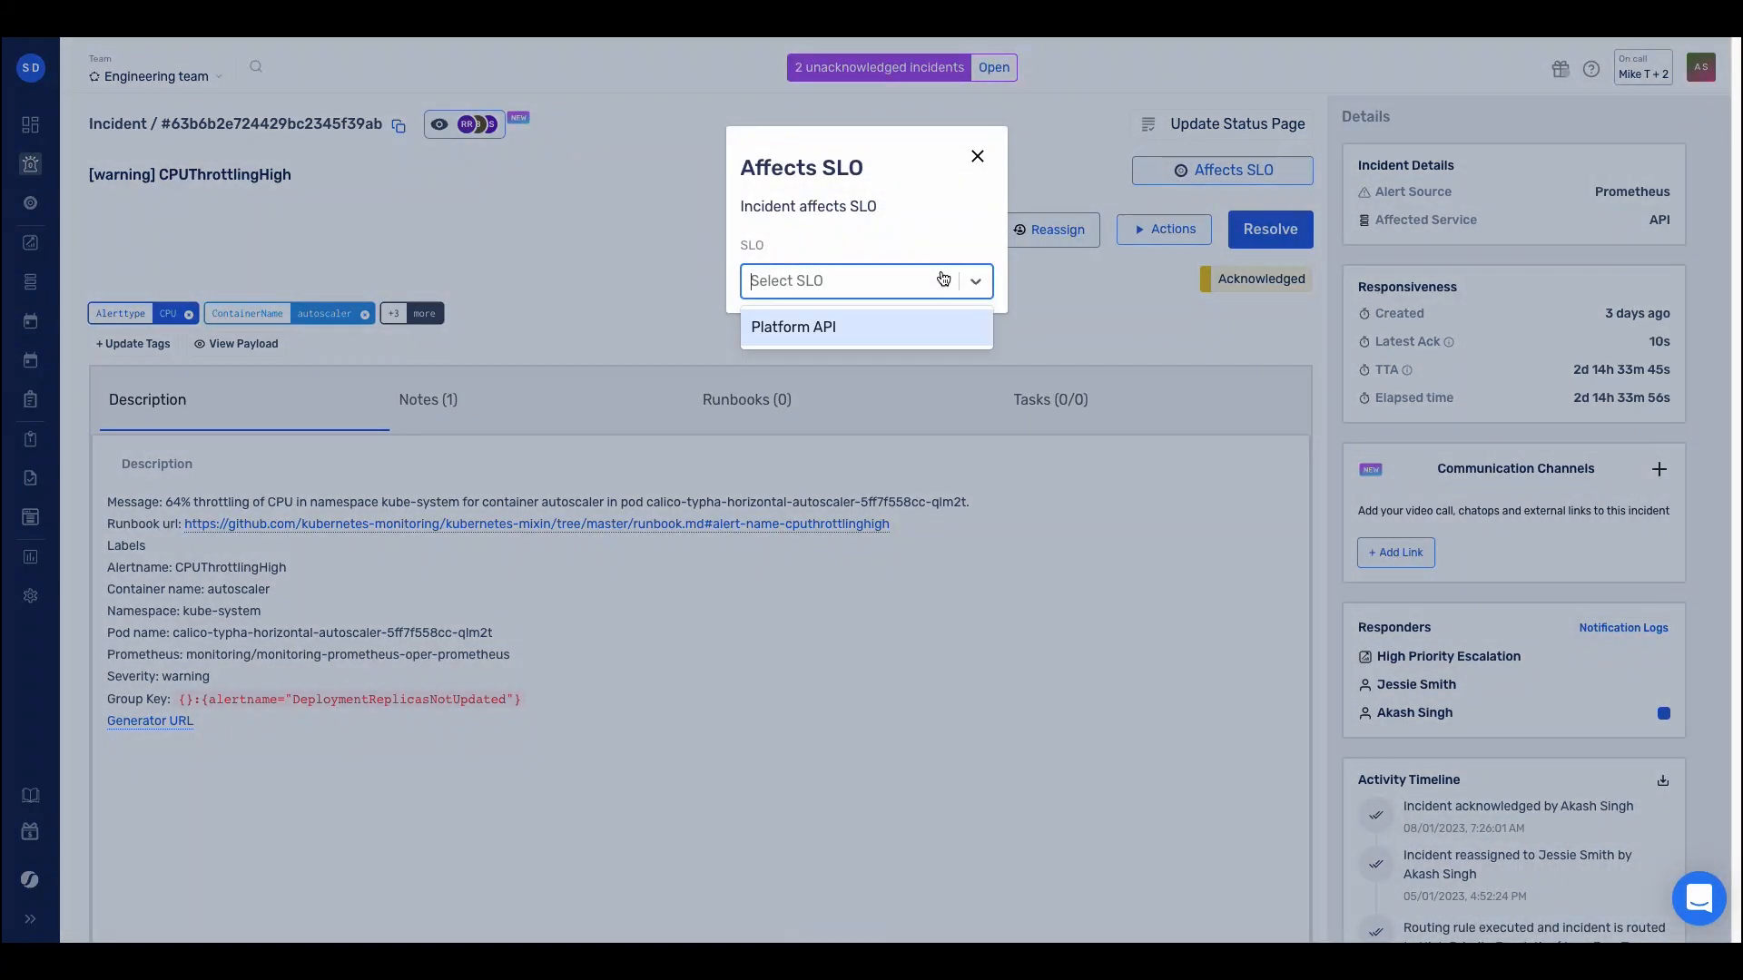
pyautogui.click(867, 323)
pyautogui.click(873, 356)
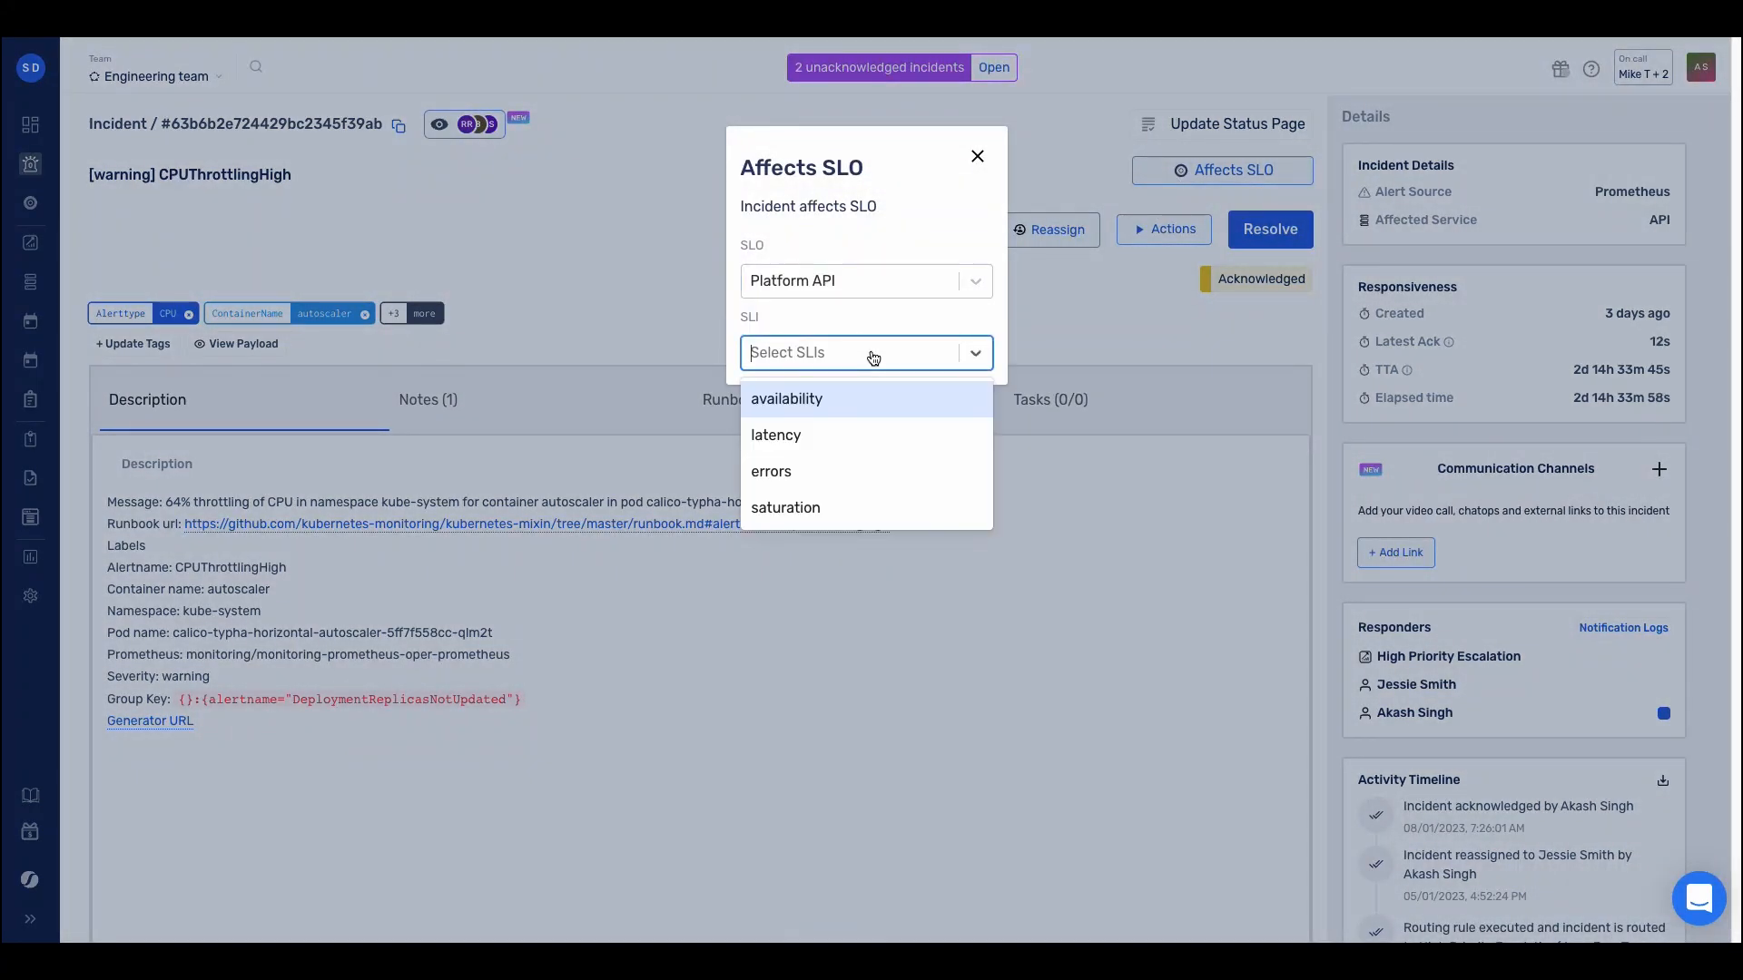
pyautogui.click(846, 399)
pyautogui.click(992, 445)
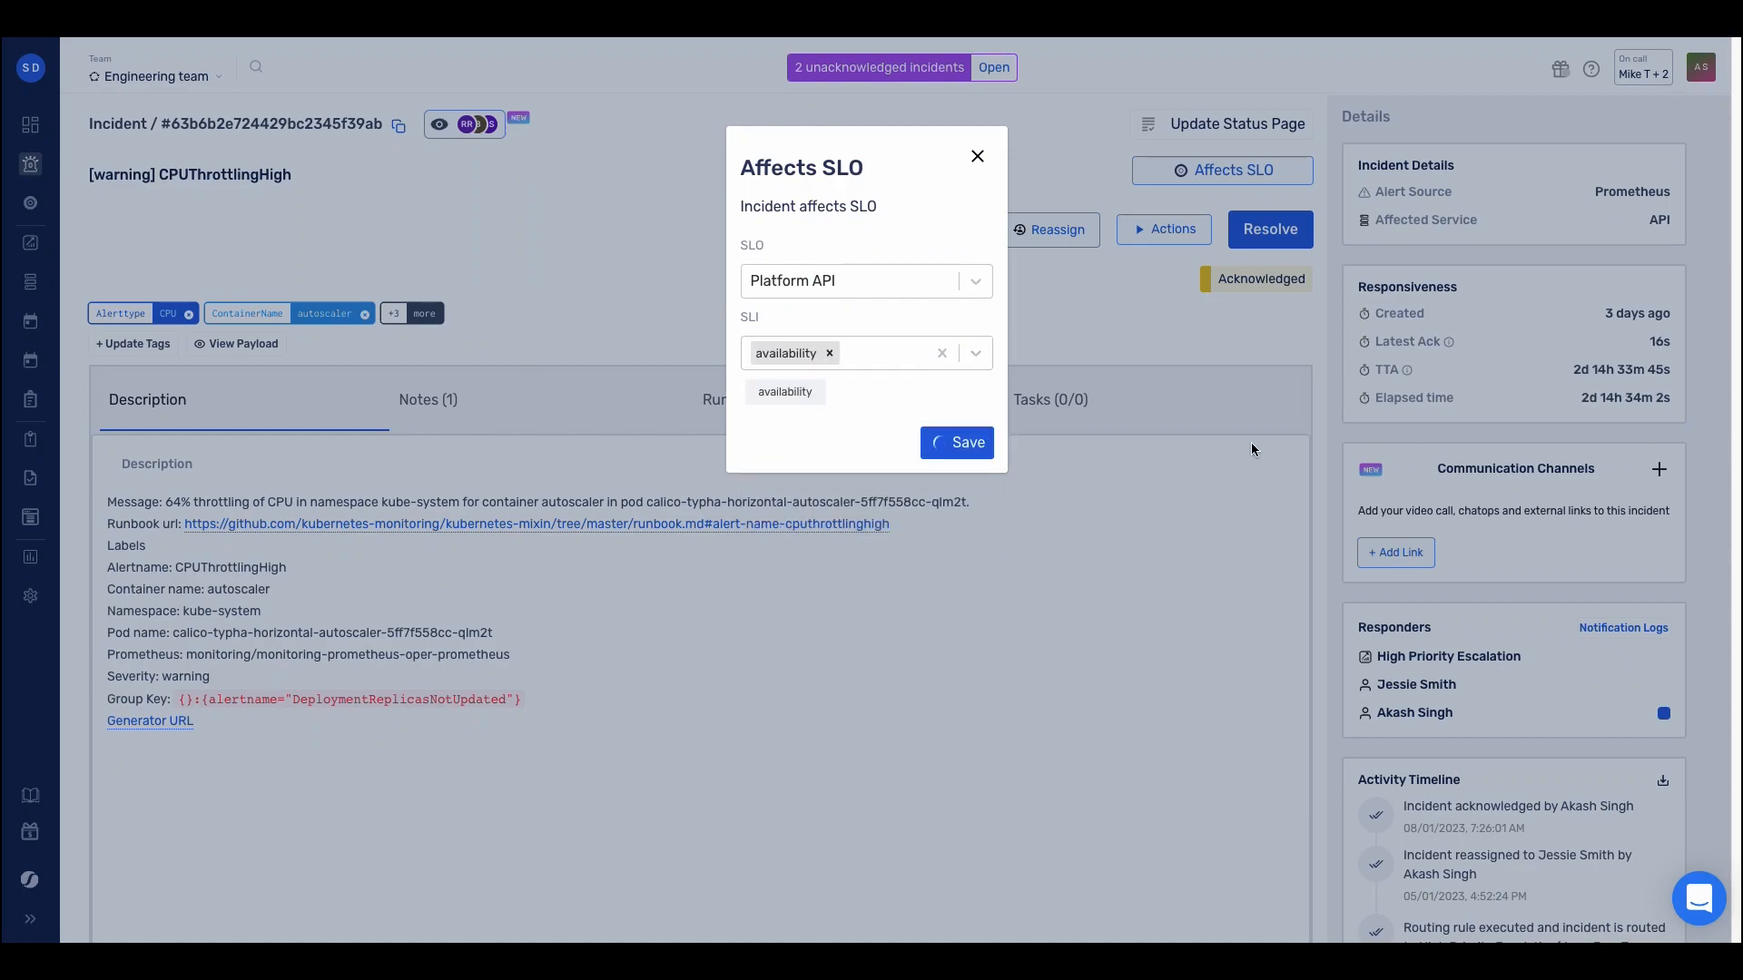
pyautogui.scroll(-5, 1417, 749)
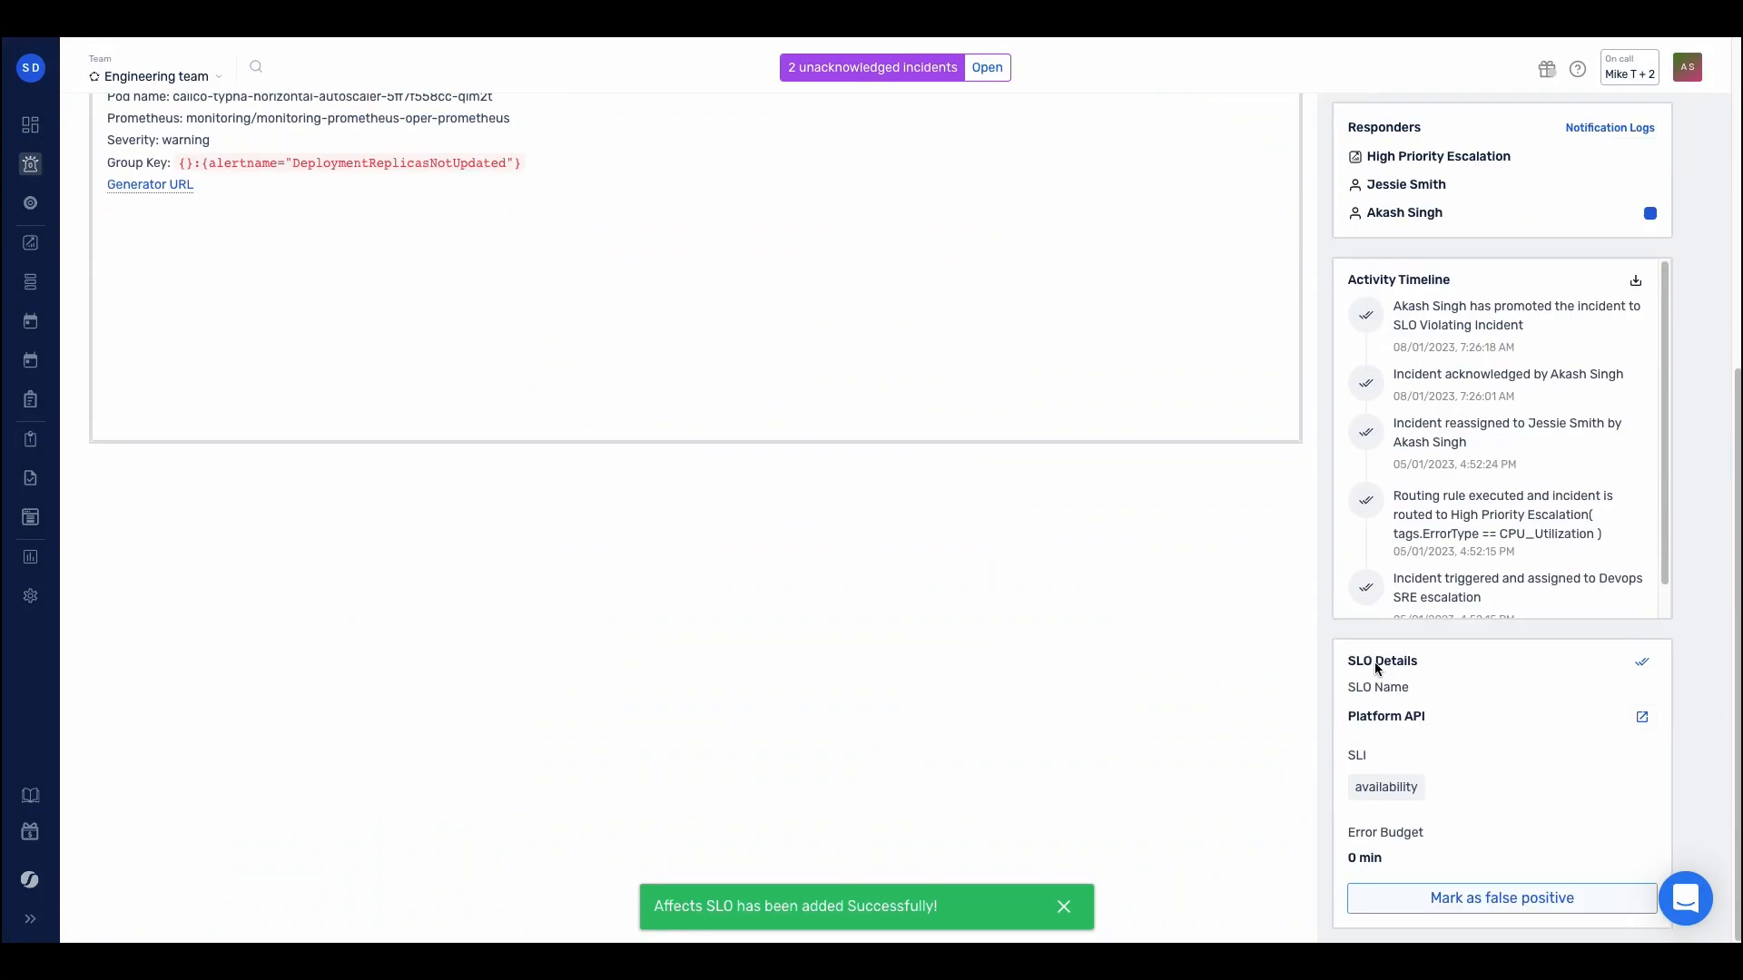
# Step: Resolve the CPUThrottlingHigh incident and confirm the resolution
pyautogui.scroll(5, 1124, 644)
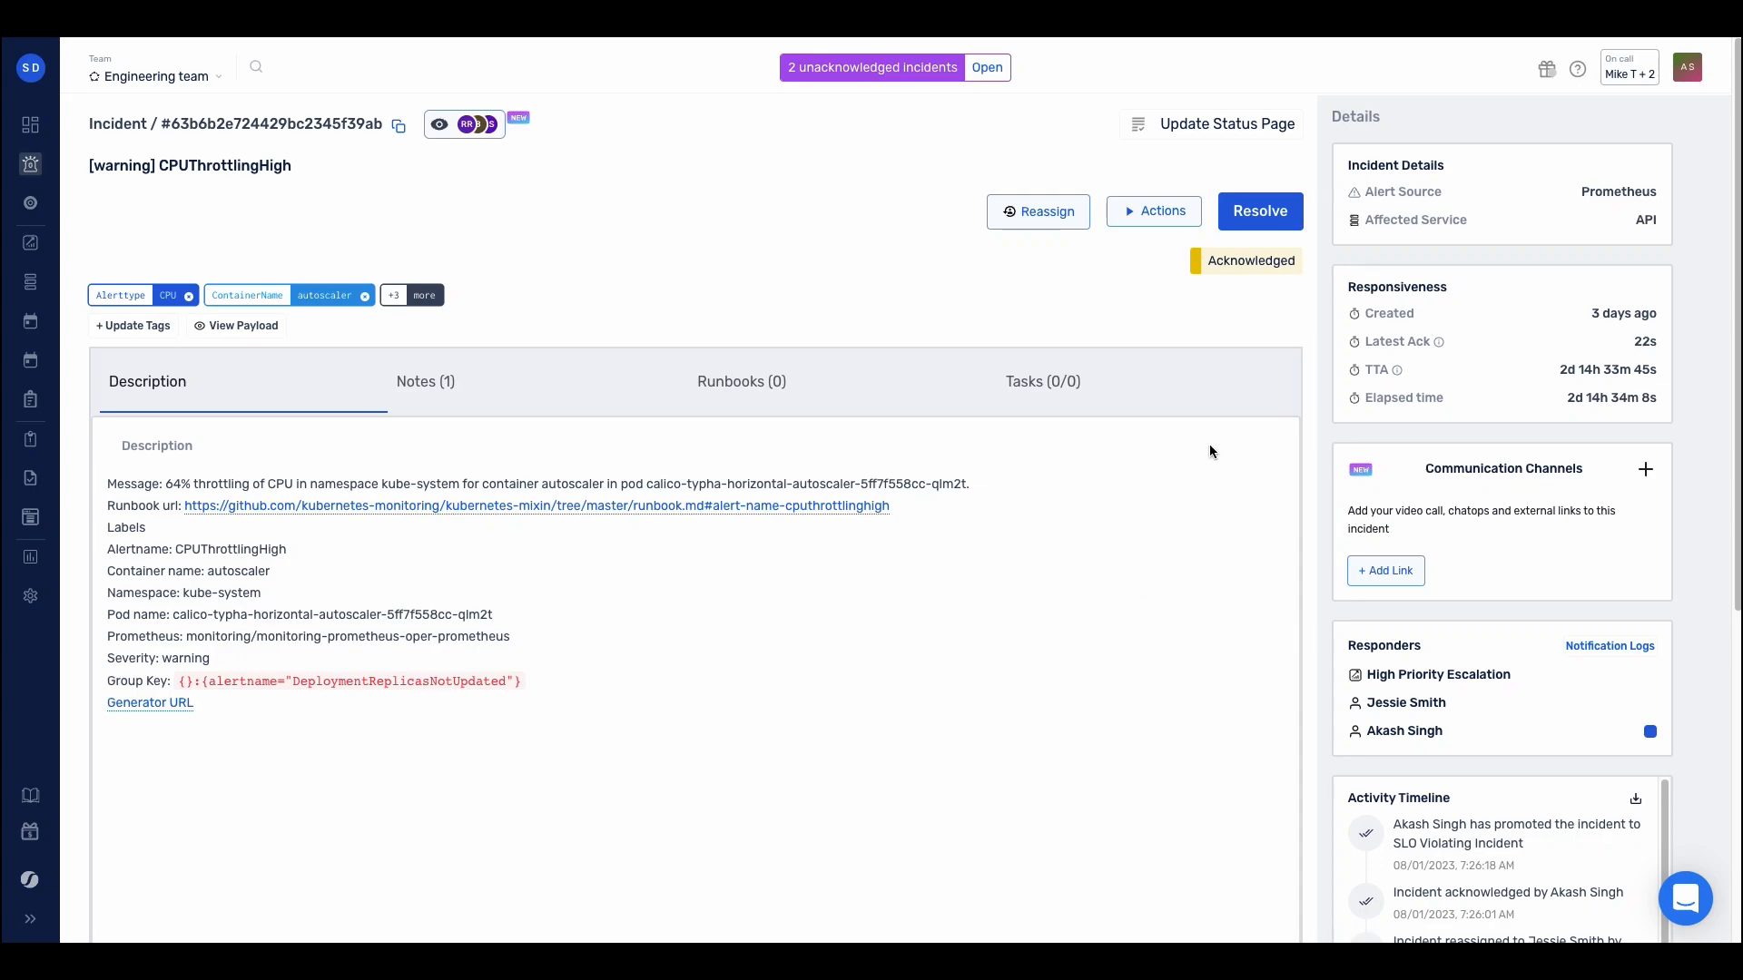
pyautogui.click(1257, 210)
pyautogui.click(1005, 260)
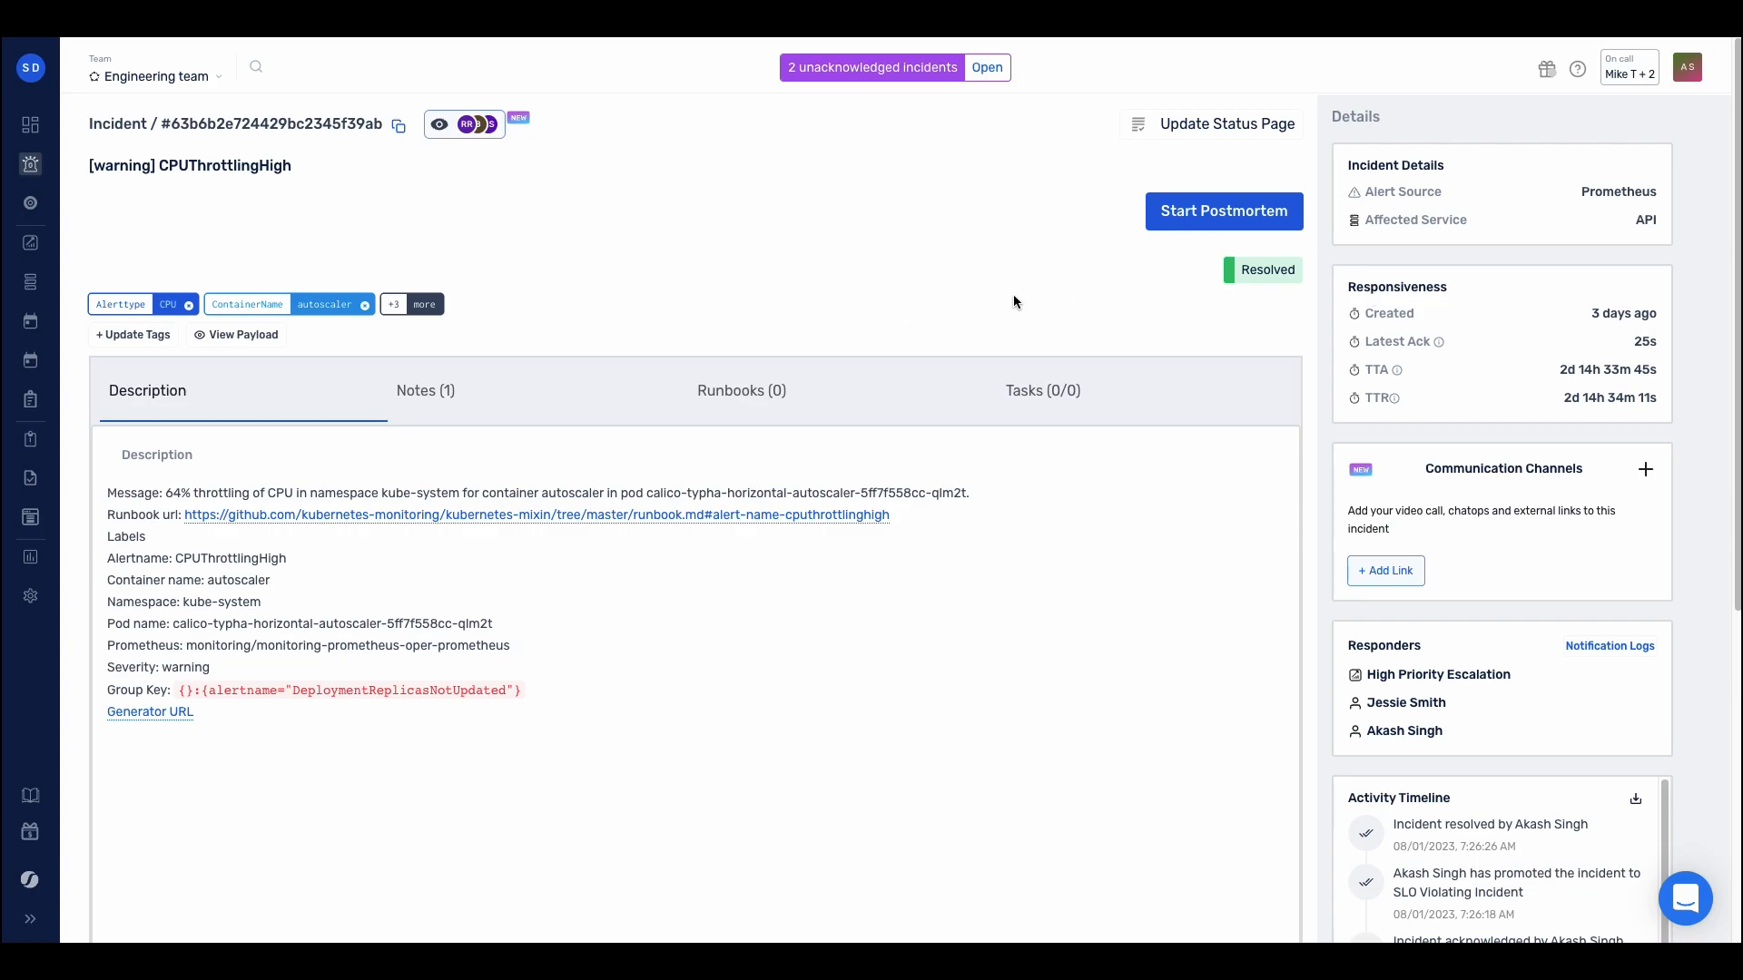
# Step: Mark the resolved incident as a false positive in its SLO details
pyautogui.scroll(-5, 1050, 320)
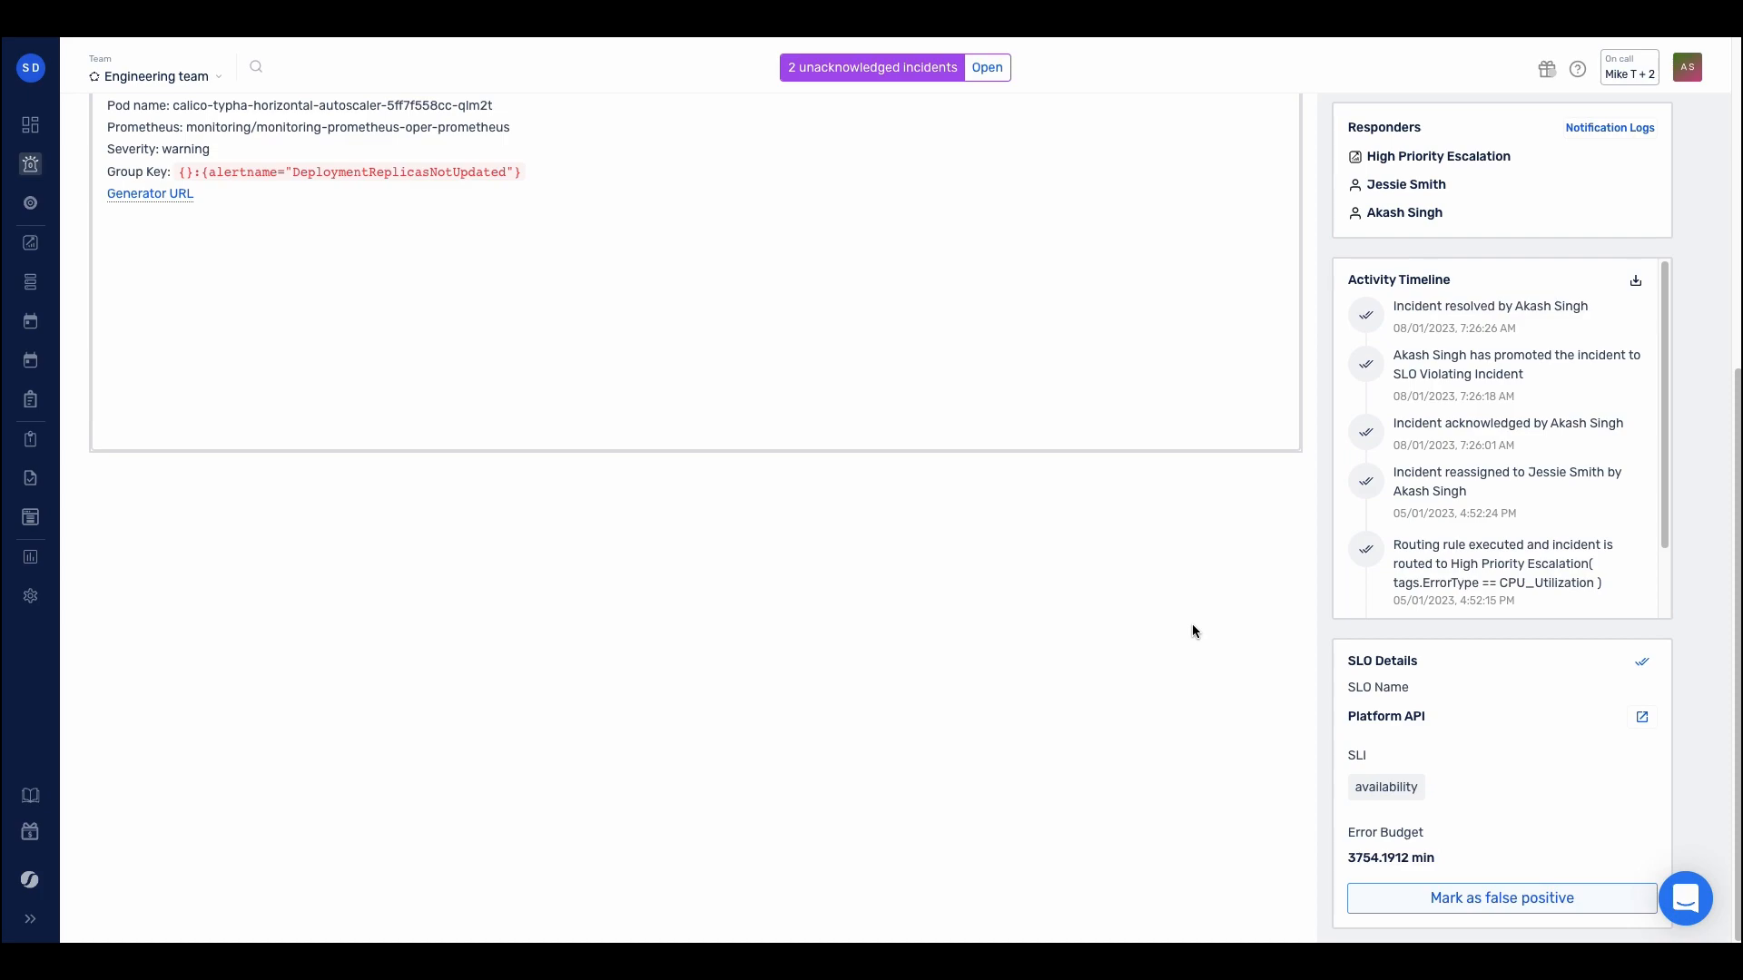
pyautogui.click(1438, 913)
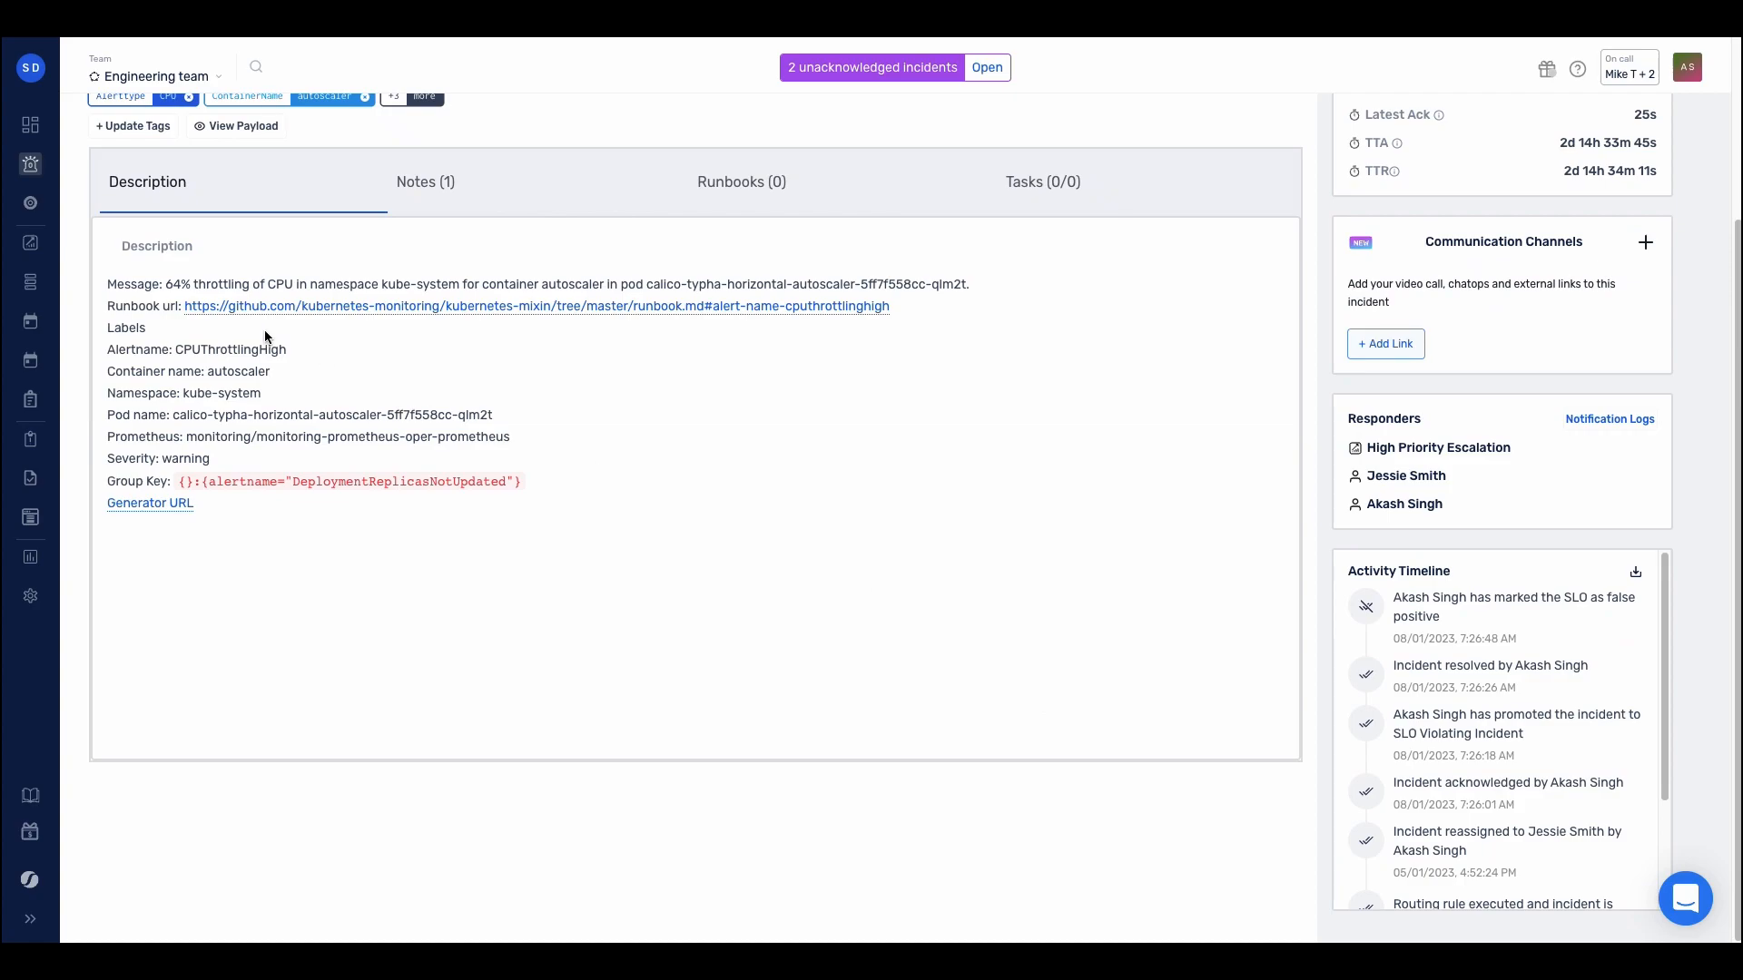
pyautogui.scroll(3, 363, 384)
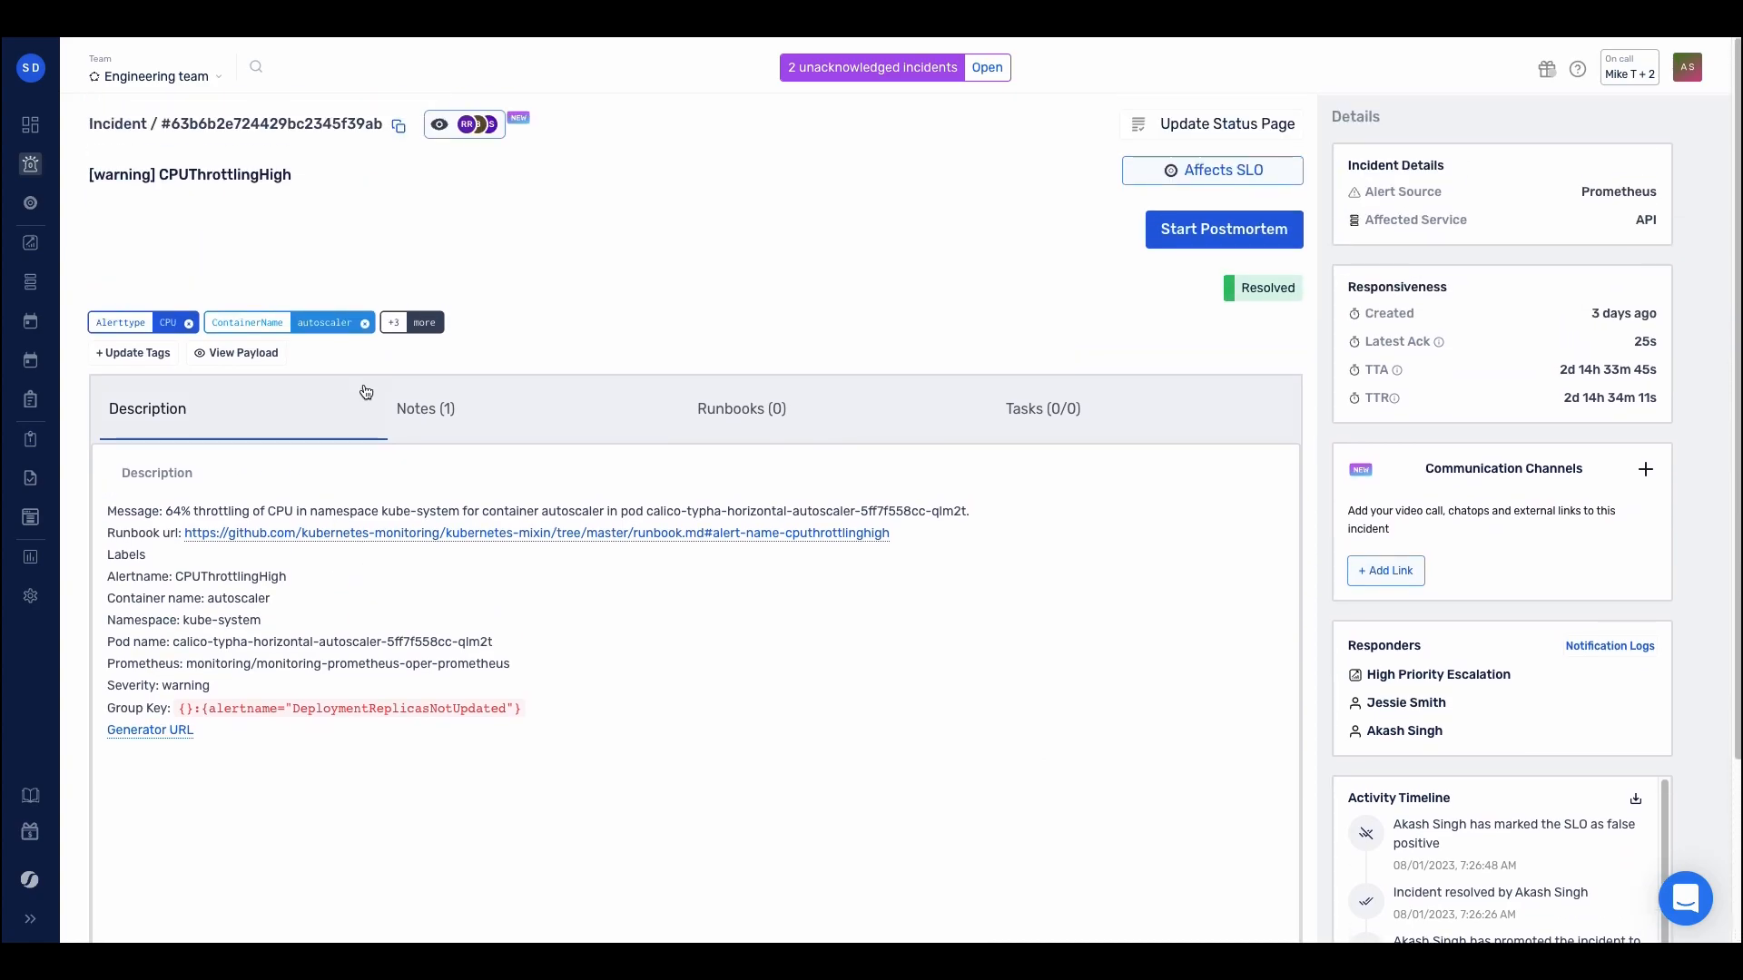
# Step: Open the Platform API SLO's overview and examine the error budget consumption breakdown by SLI
pyautogui.click(30, 203)
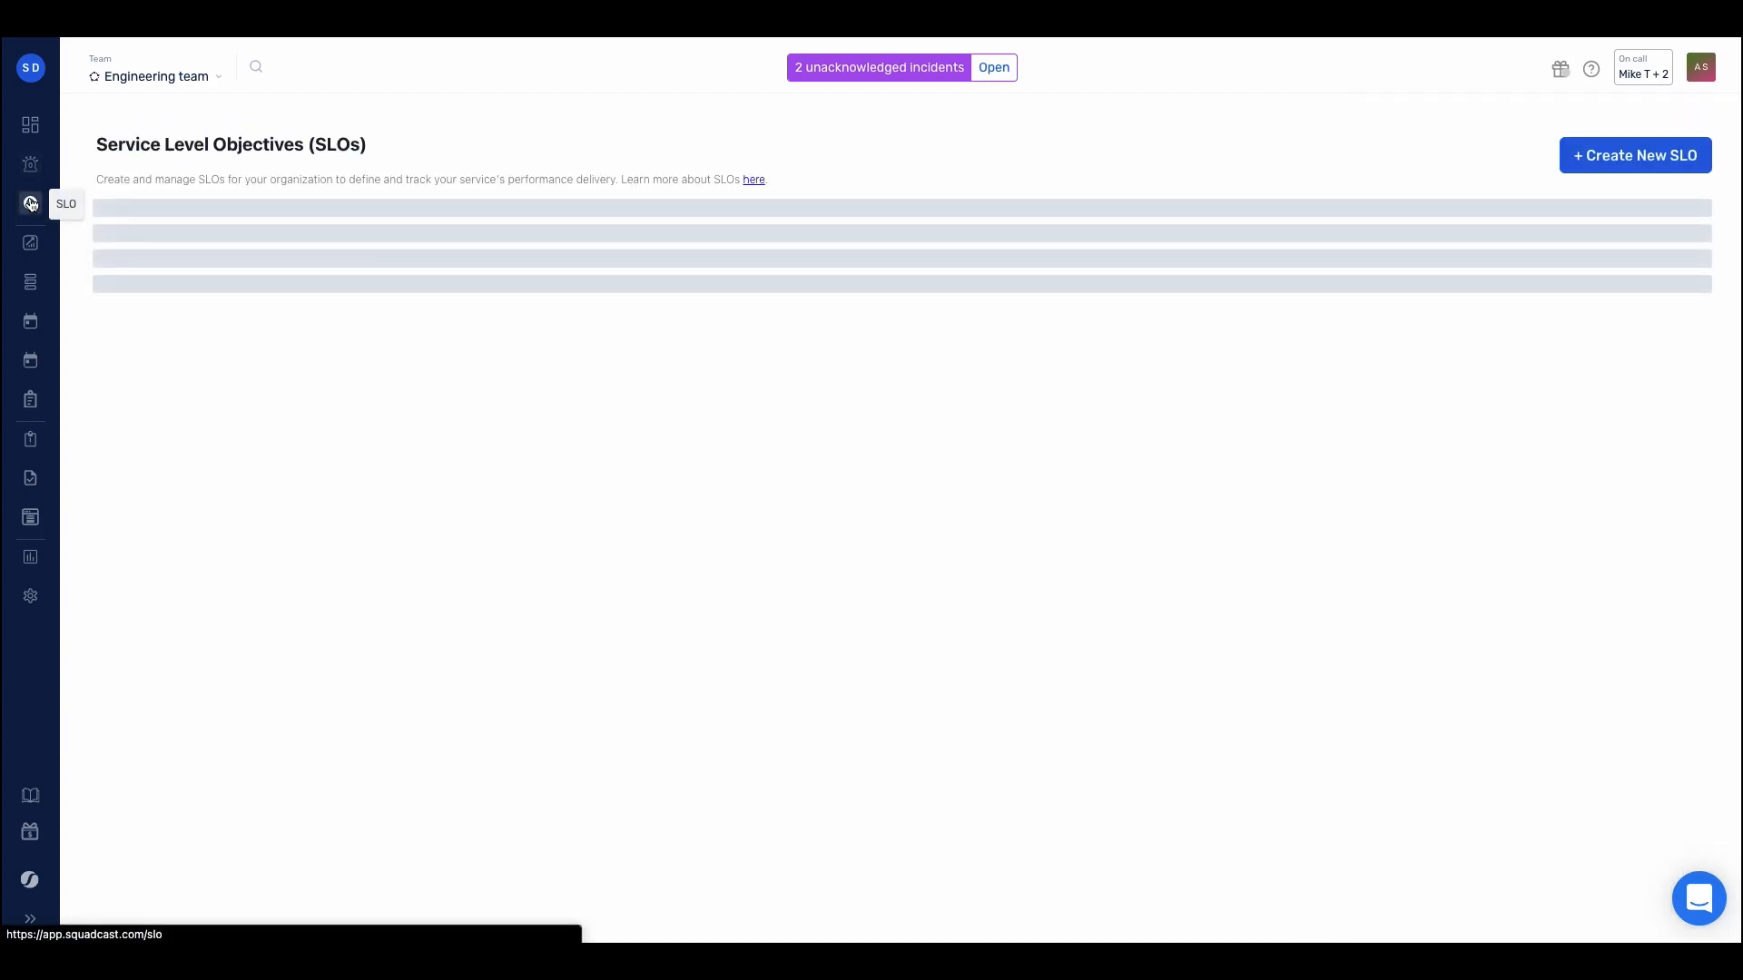
pyautogui.click(120, 697)
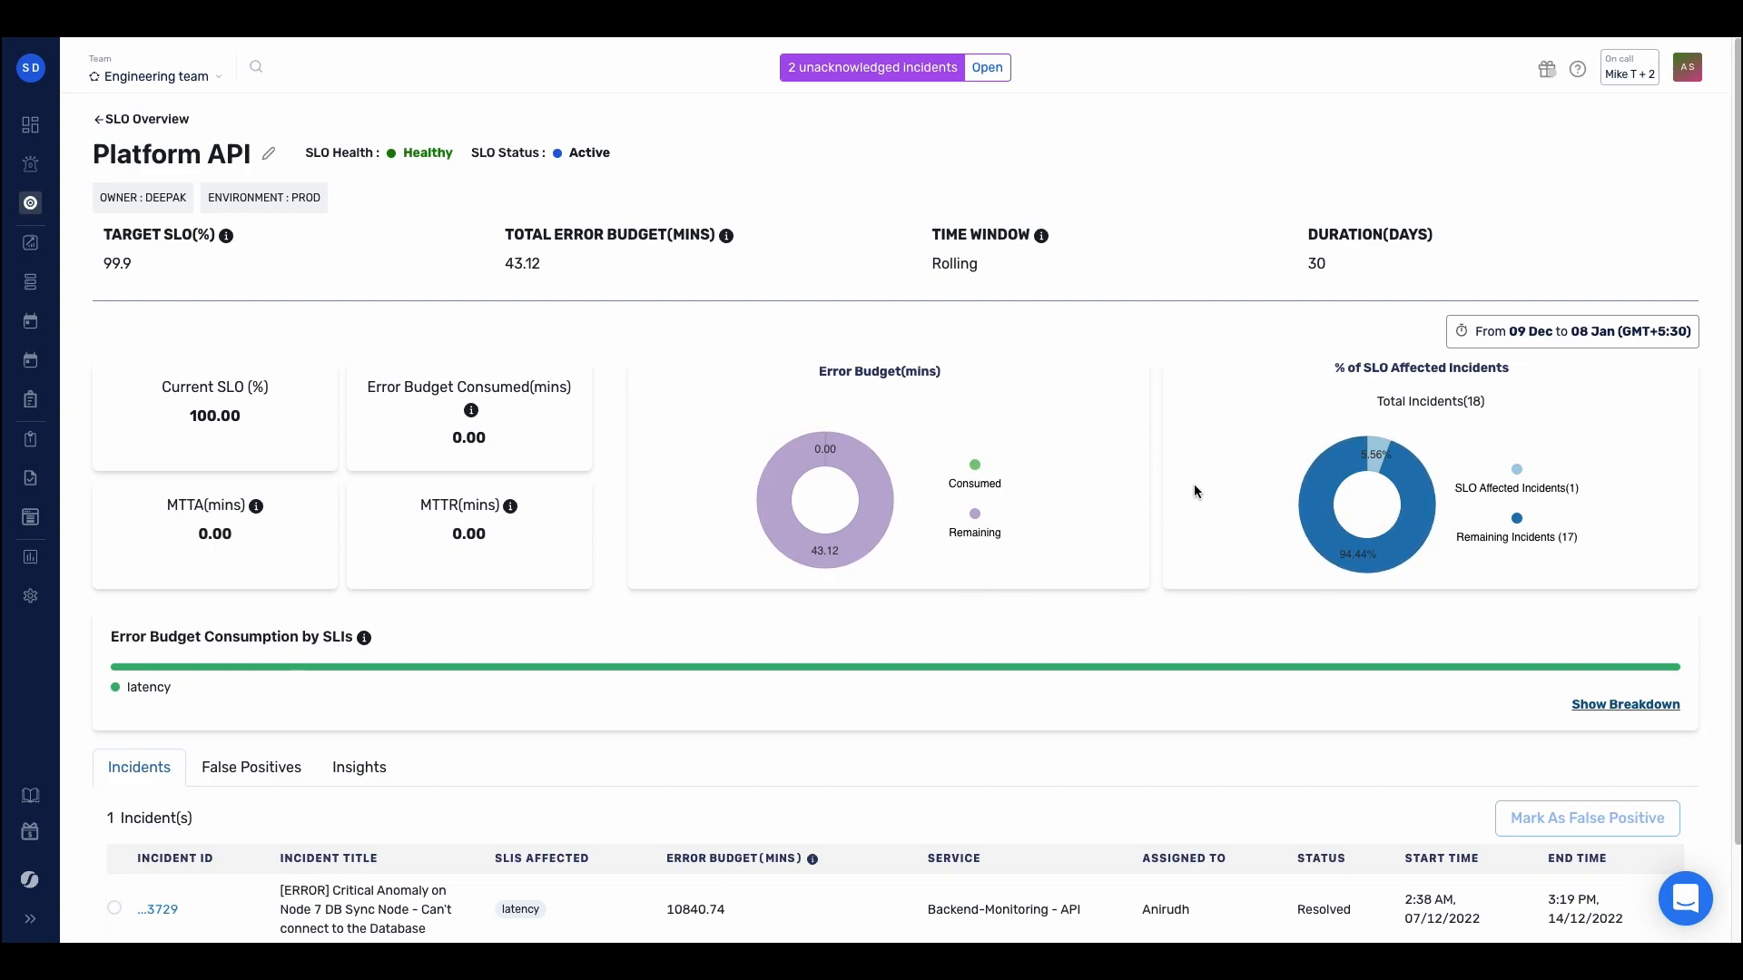
pyautogui.scroll(-2, 908, 672)
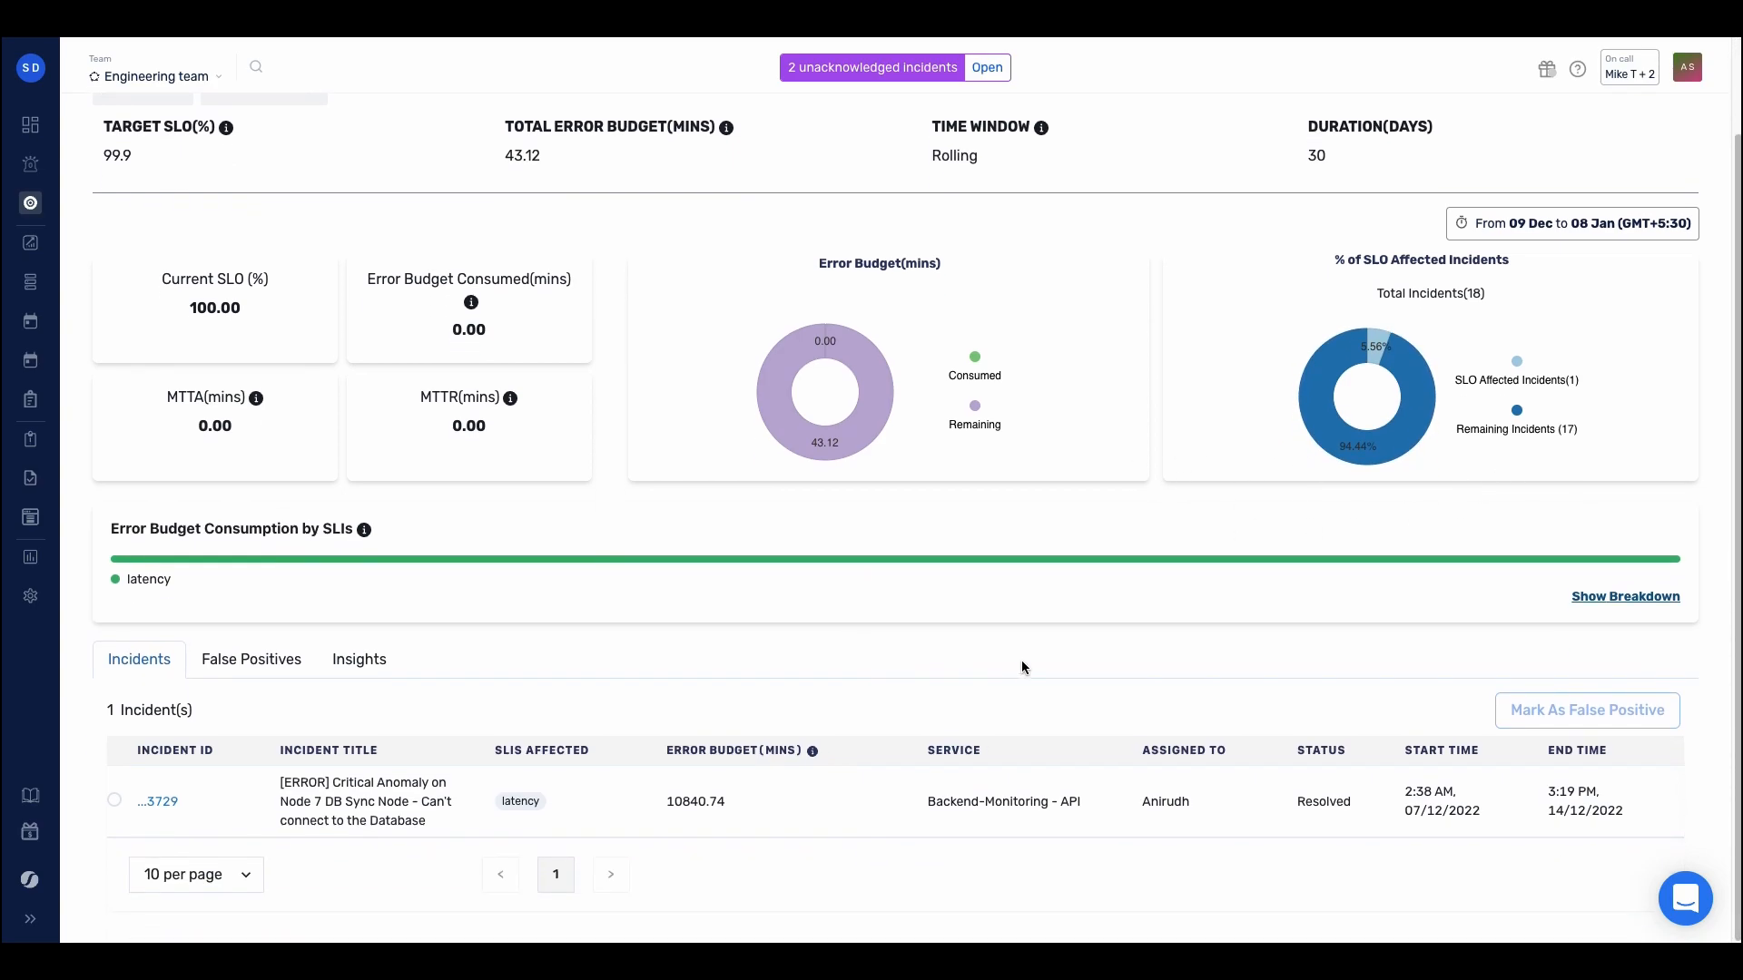
pyautogui.click(1654, 596)
pyautogui.scroll(-3, 581, 572)
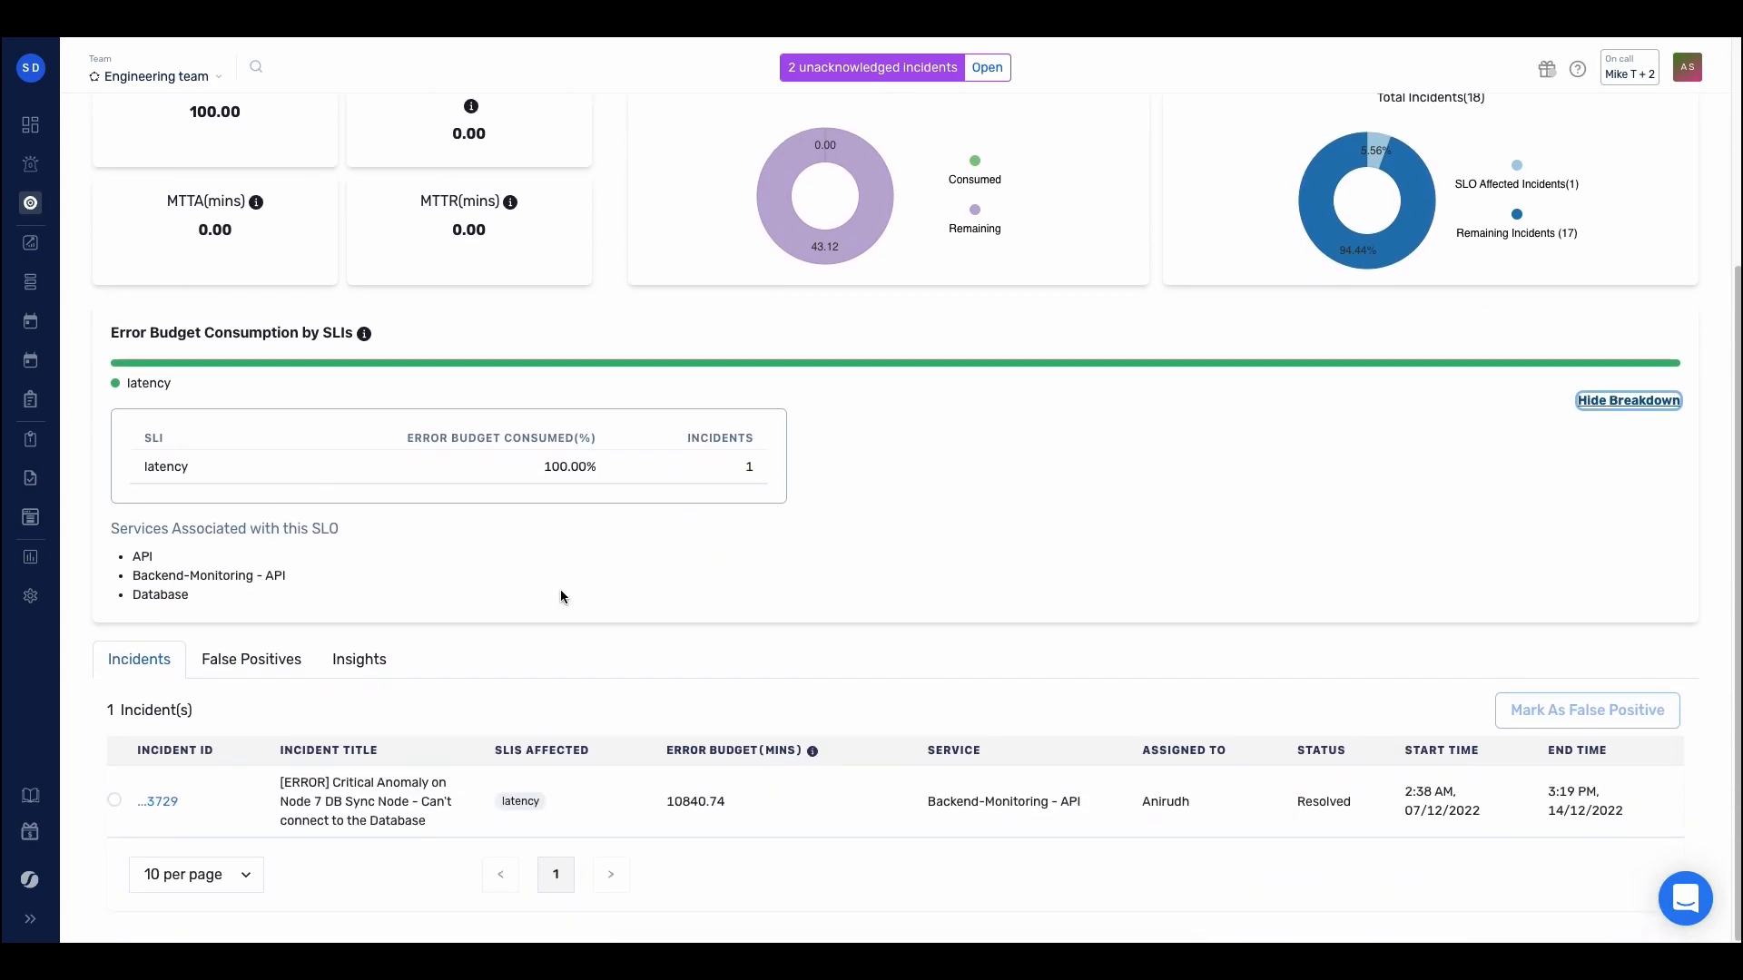